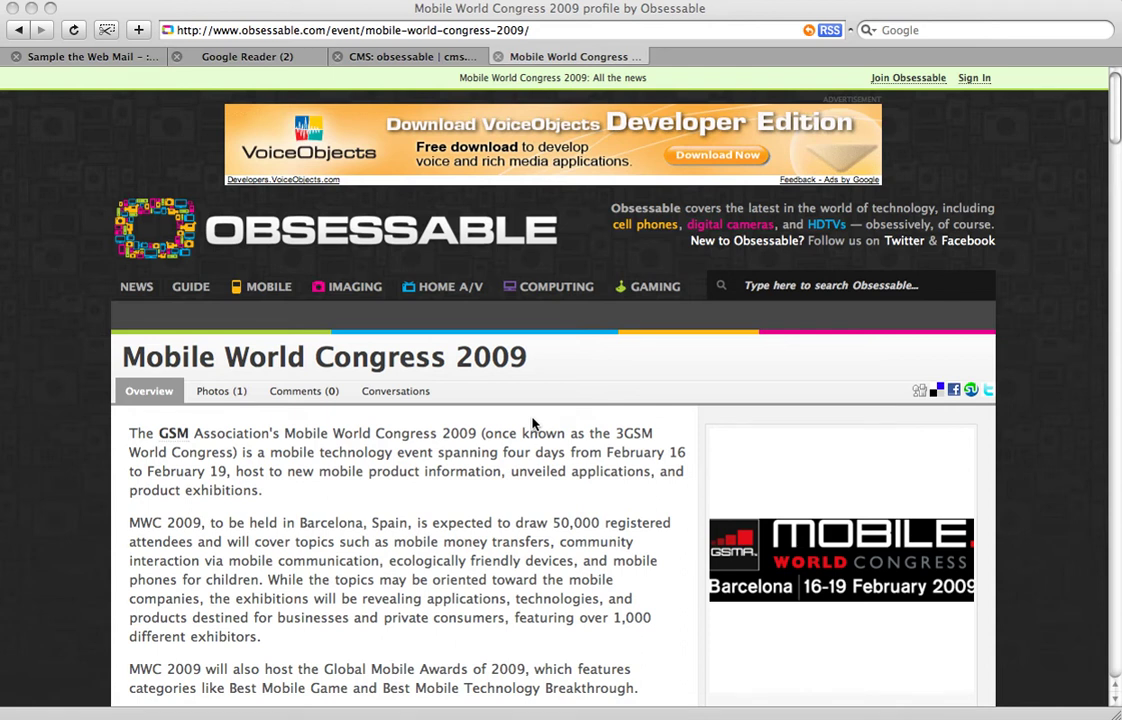
# - Scroll through the Obsessable news home page before signing in
pyautogui.scroll(-10, 532, 424)
pyautogui.scroll(10, 532, 424)
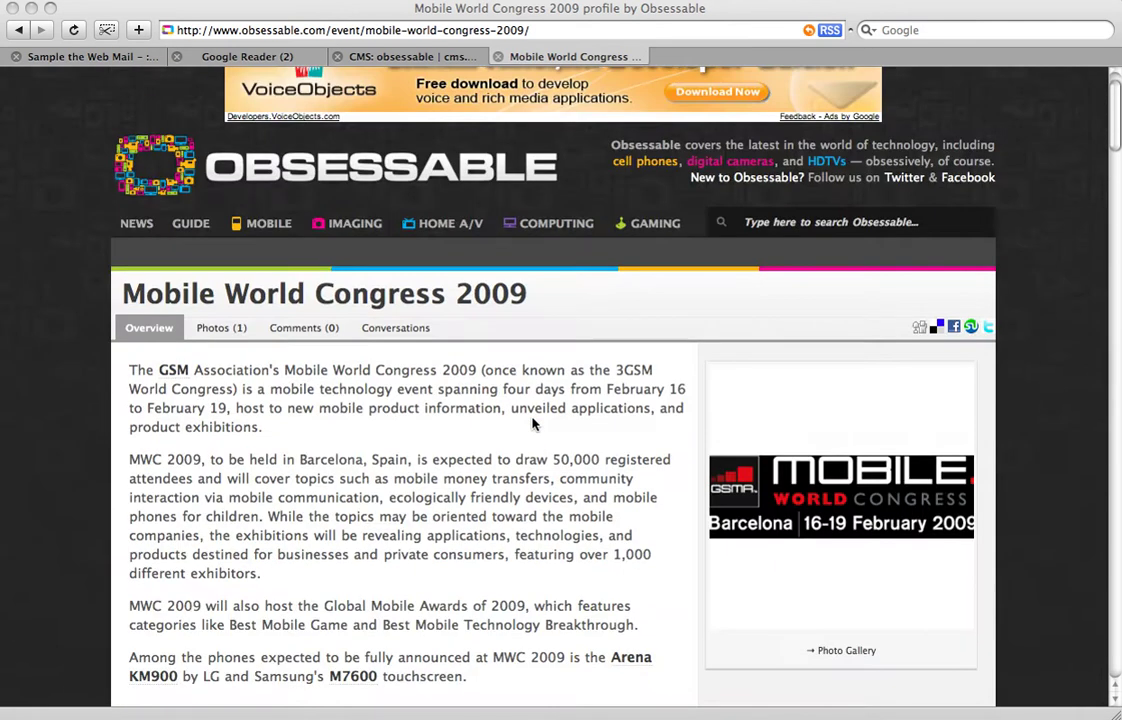
pyautogui.scroll(-8, 532, 424)
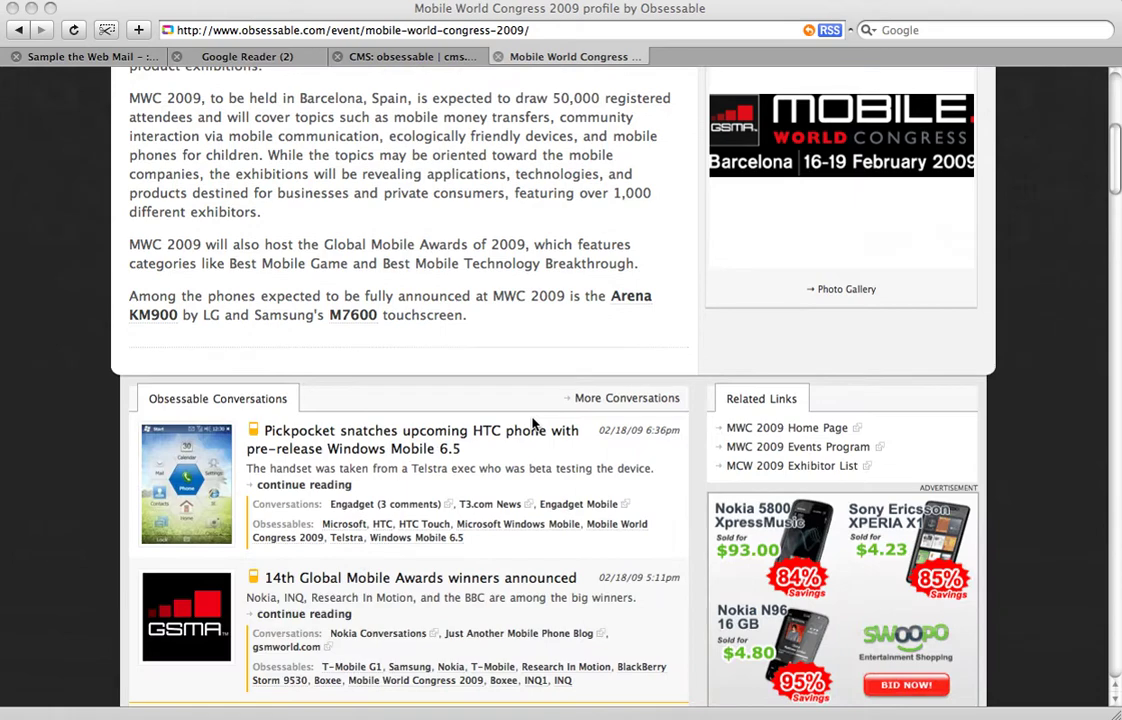
pyautogui.scroll(-20, 532, 424)
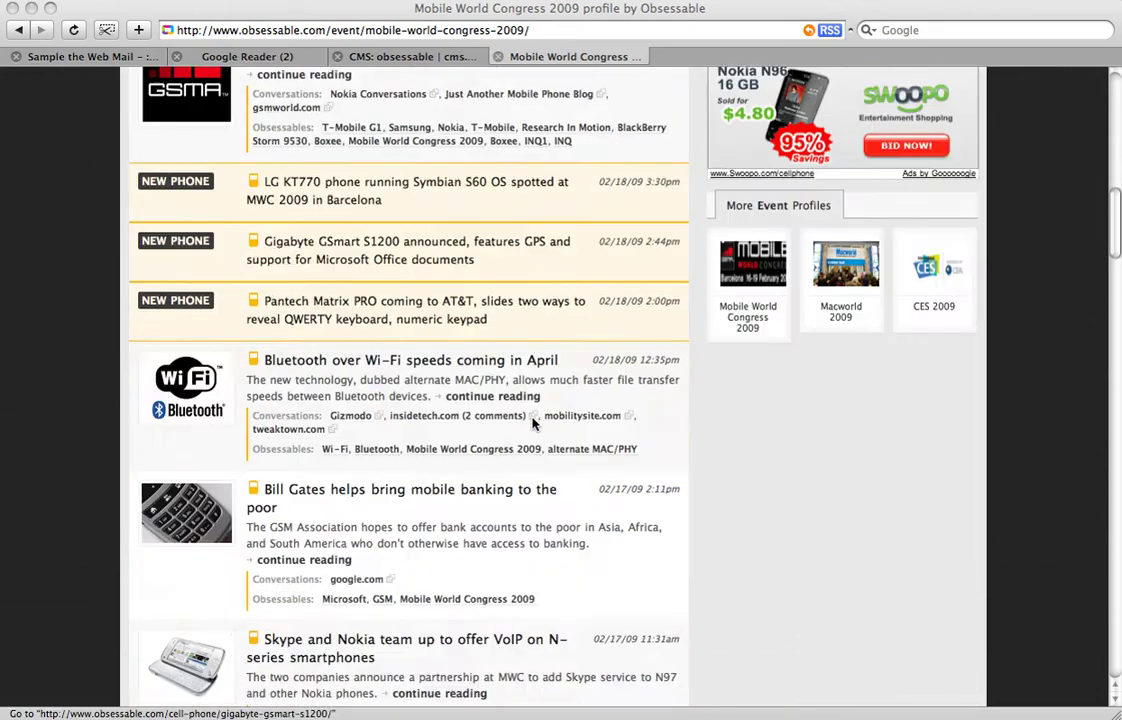
pyautogui.scroll(-20, 532, 424)
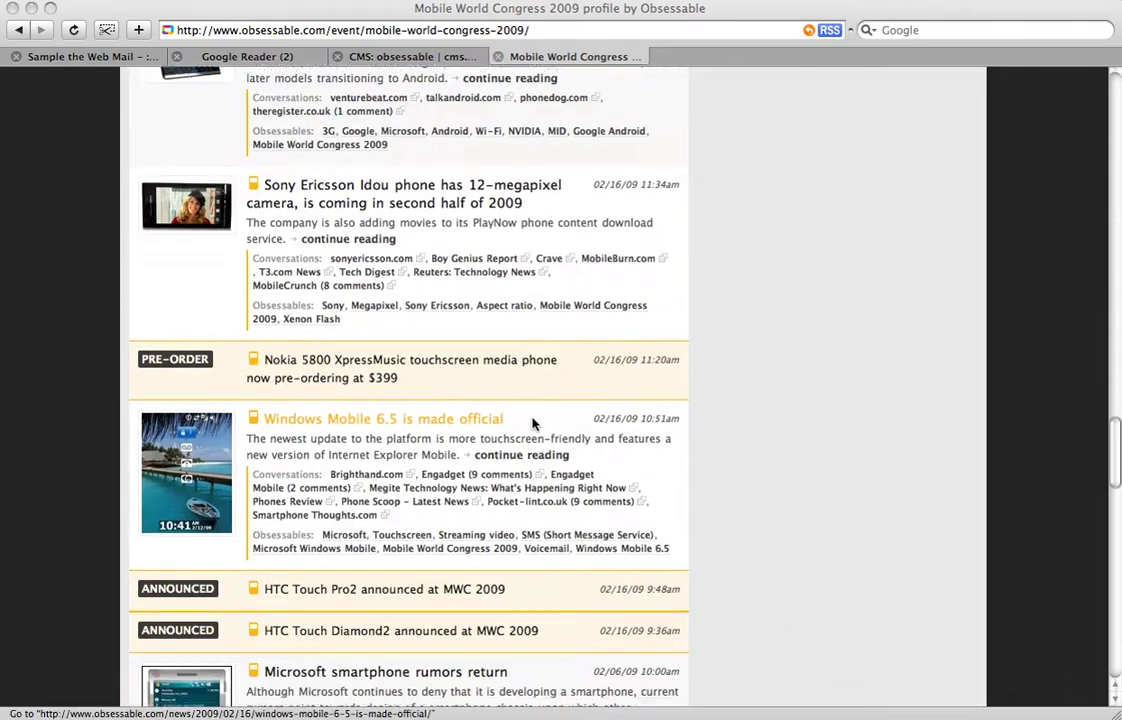
pyautogui.scroll(20, 532, 424)
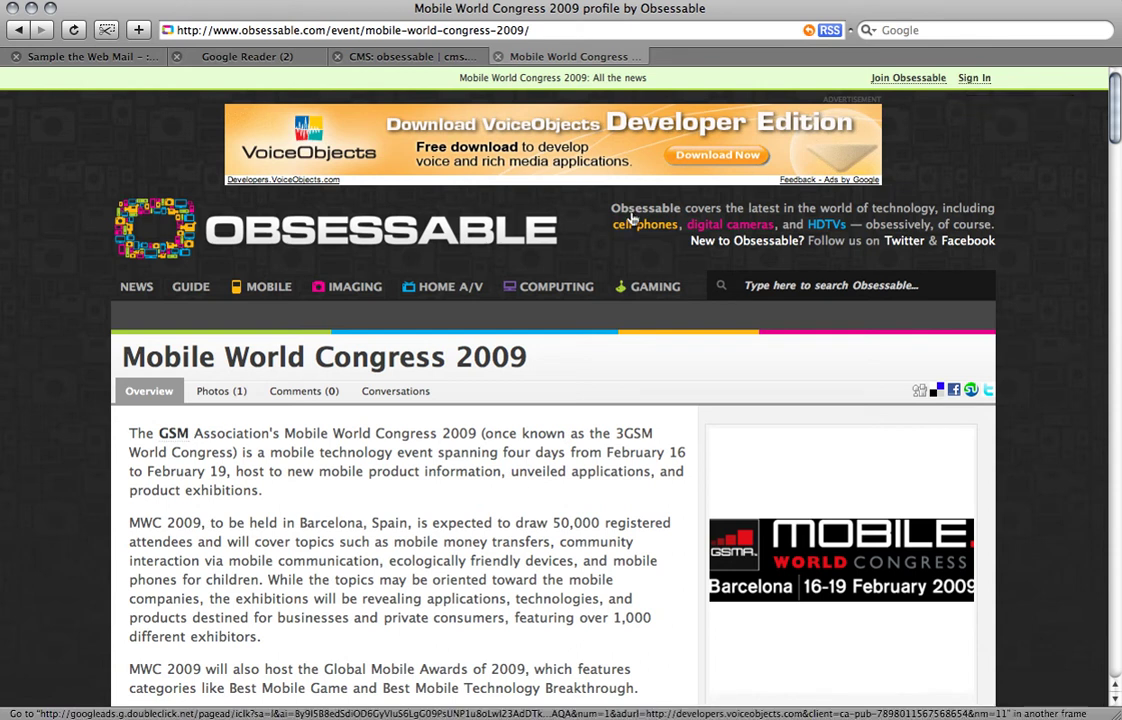
# - Sign in with the account e-mail and password, with Remember Me ticked
pyautogui.click(975, 80)
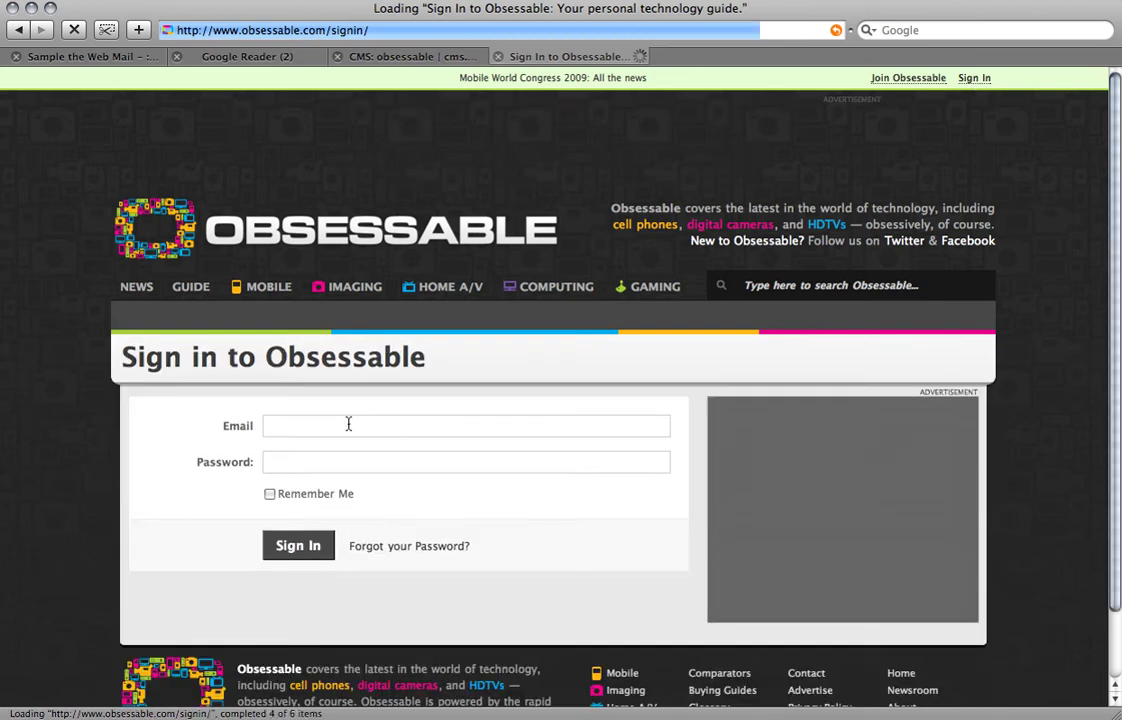
pyautogui.click(348, 431)
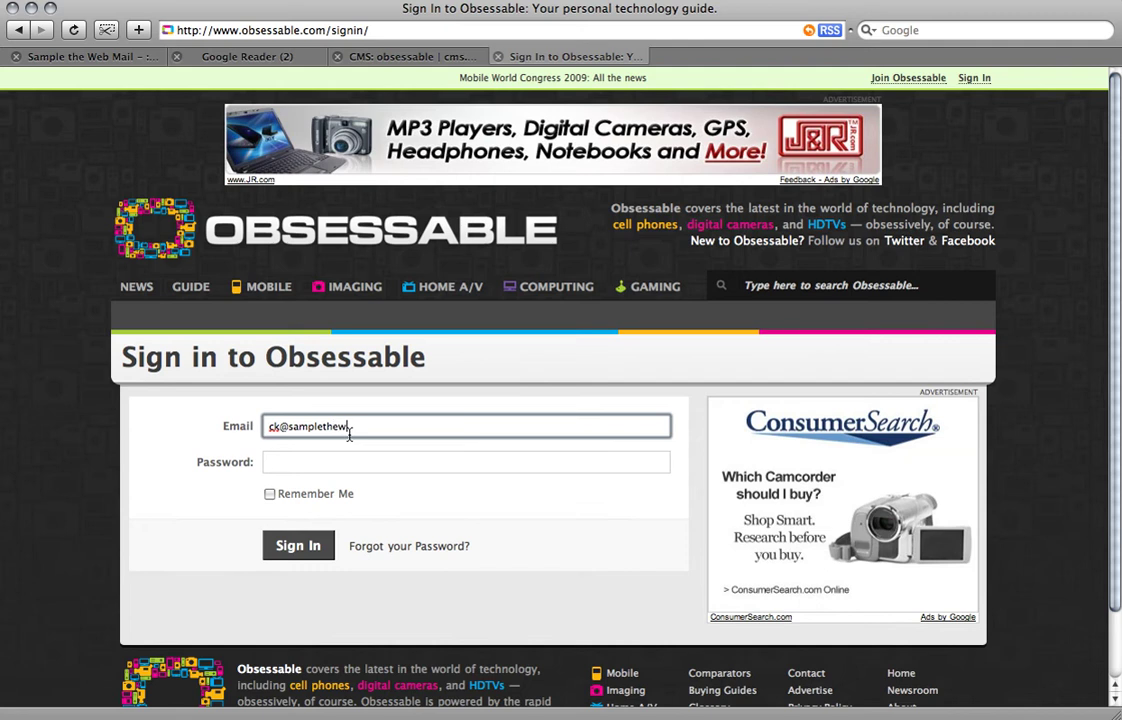
pyautogui.press('Tab')
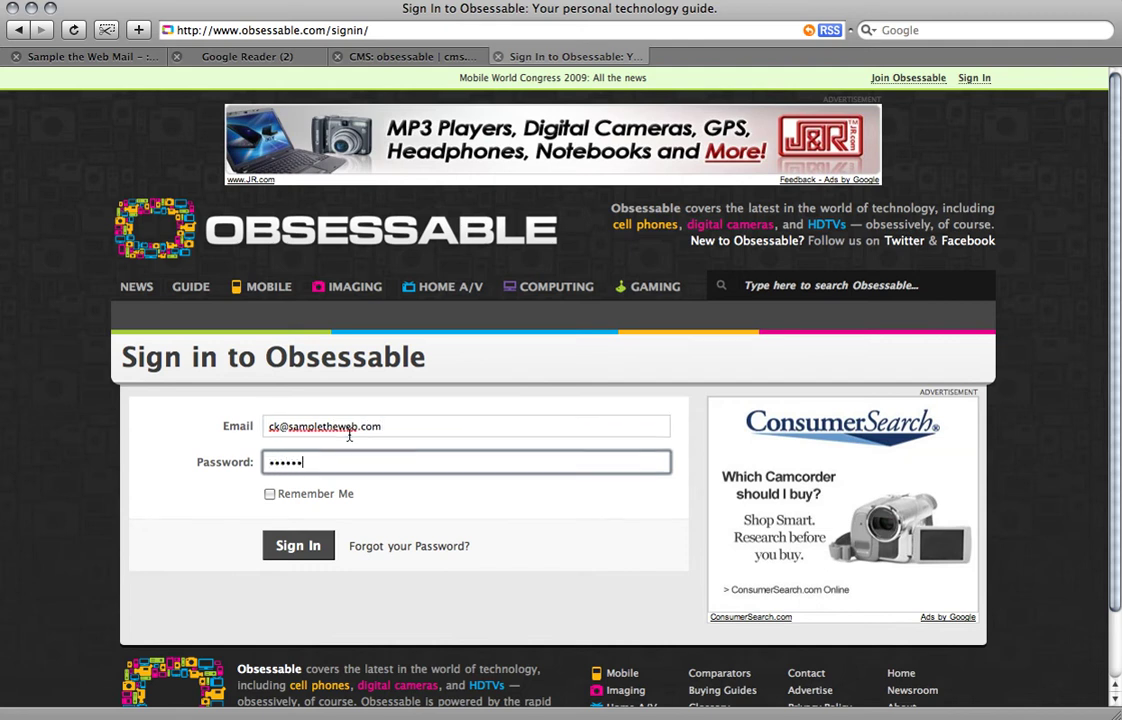
pyautogui.click(269, 494)
pyautogui.click(283, 542)
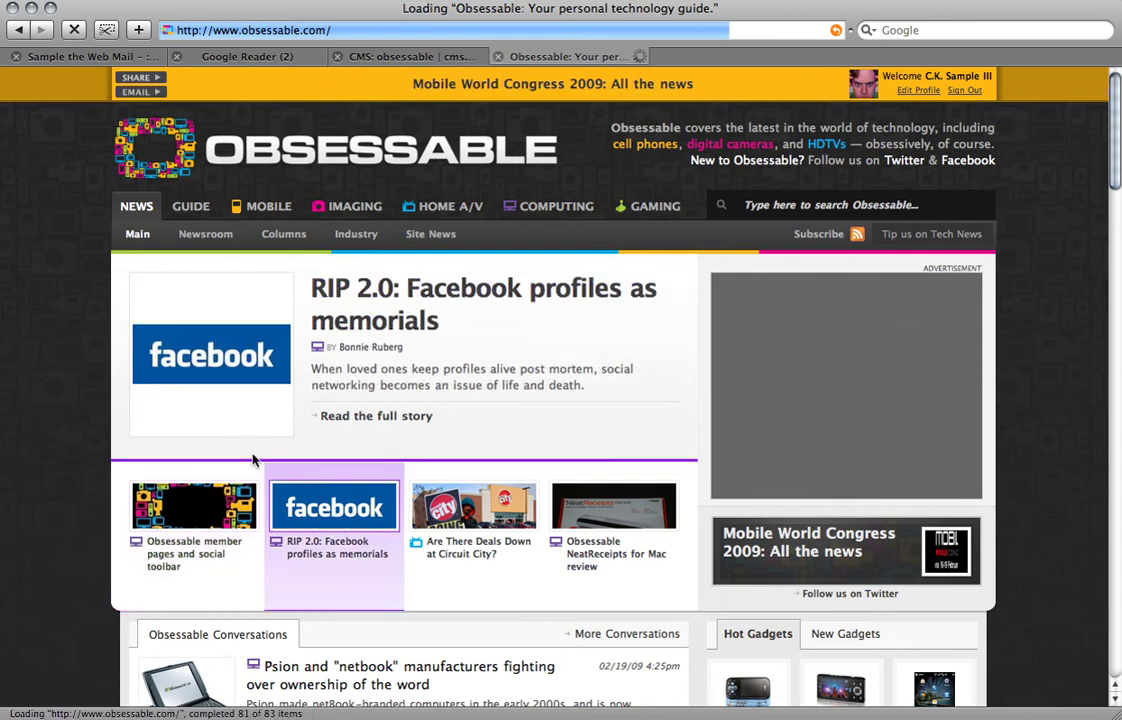
# - Open the 'Obsessable member pages and social toolbar' article and try, then dismiss, the SHARE options
pyautogui.click(166, 557)
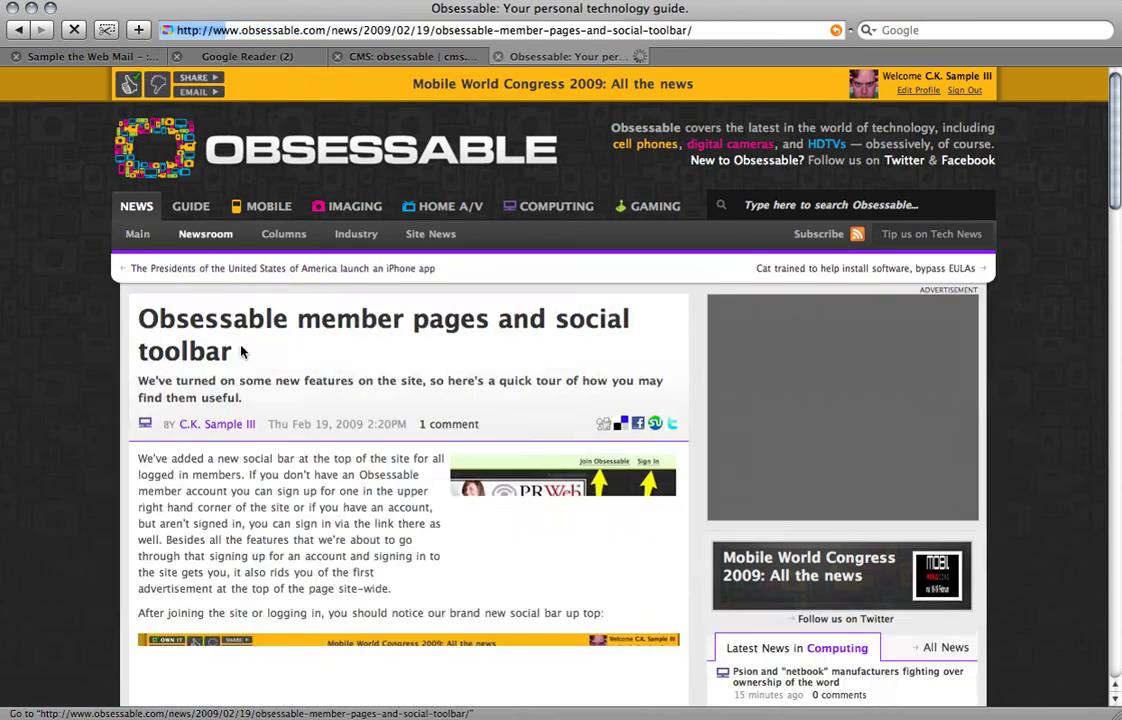
pyautogui.scroll(-10, 345, 399)
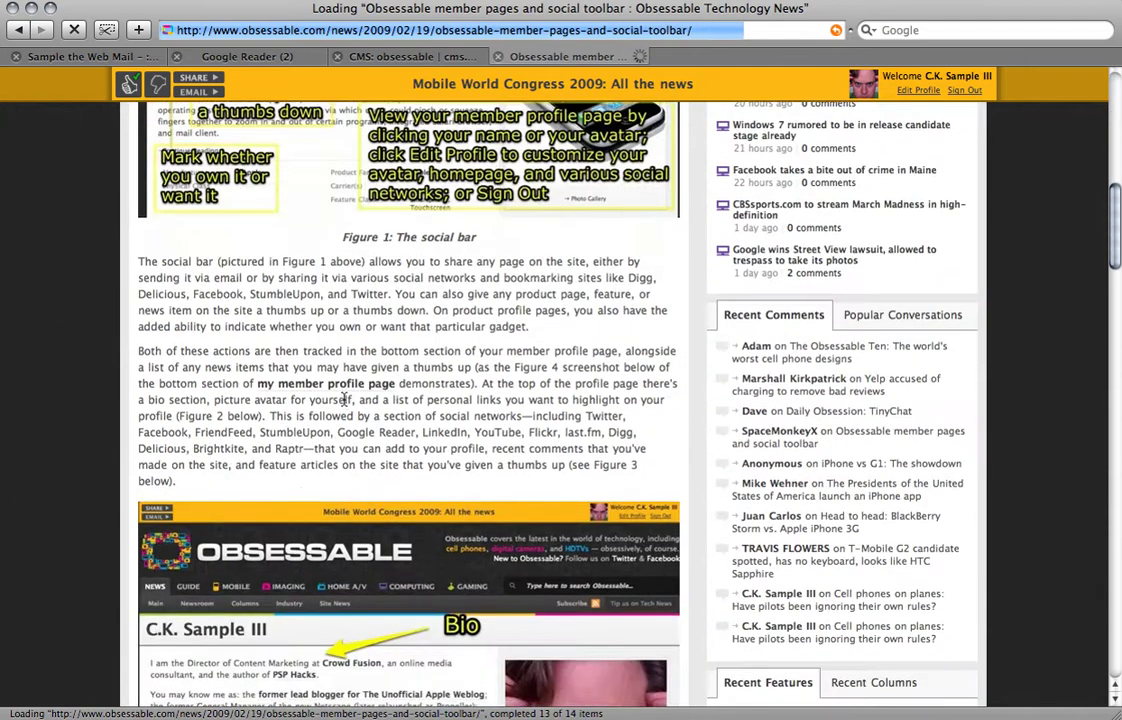
pyautogui.scroll(10, 345, 399)
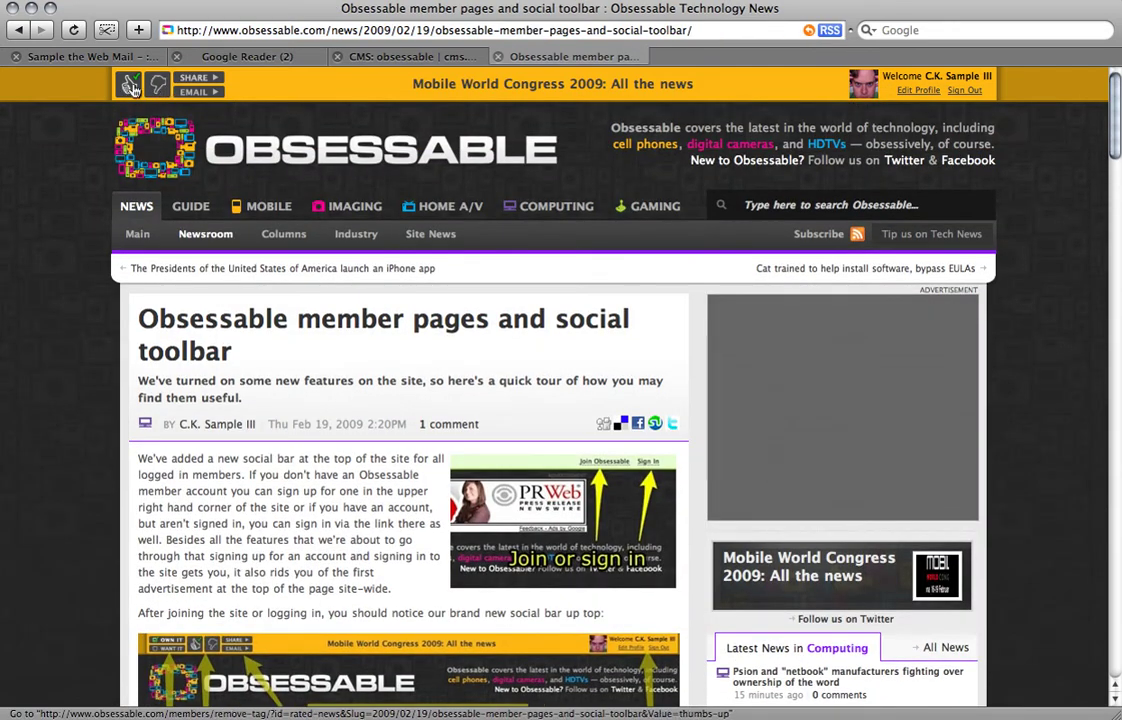
pyautogui.click(204, 79)
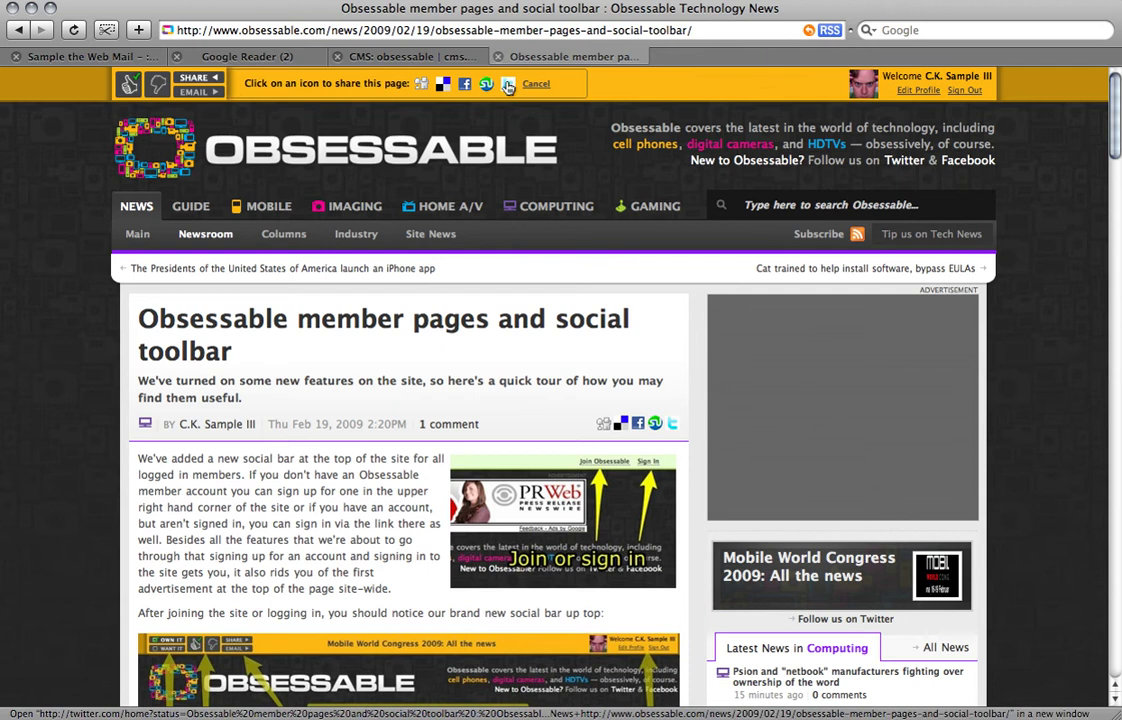
pyautogui.click(180, 75)
# - Start e-mailing the page to a friend, then cancel the e-mail form
pyautogui.click(201, 93)
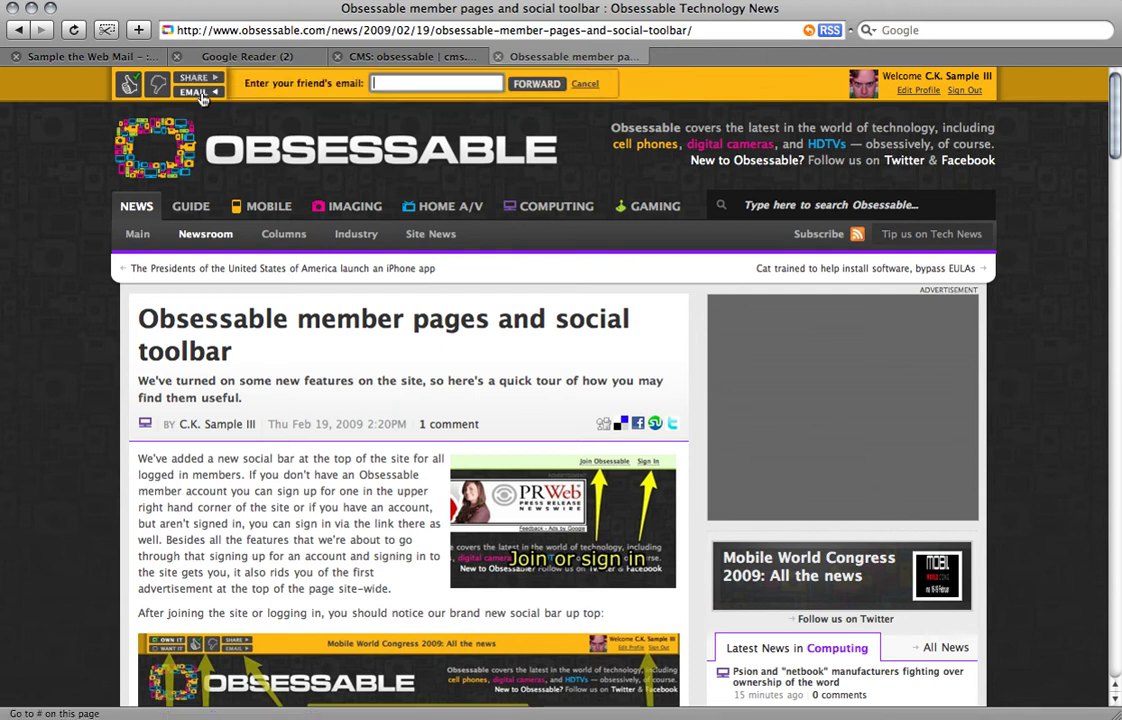
pyautogui.click(467, 86)
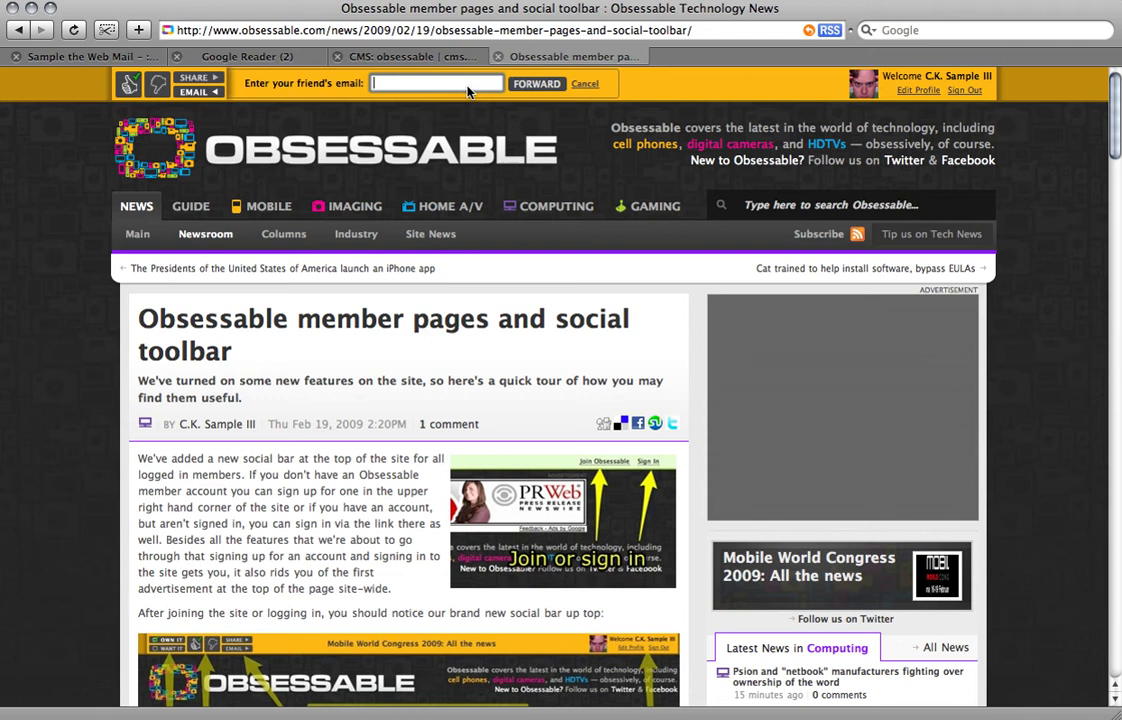
pyautogui.click(183, 90)
pyautogui.scroll(-10, 687, 218)
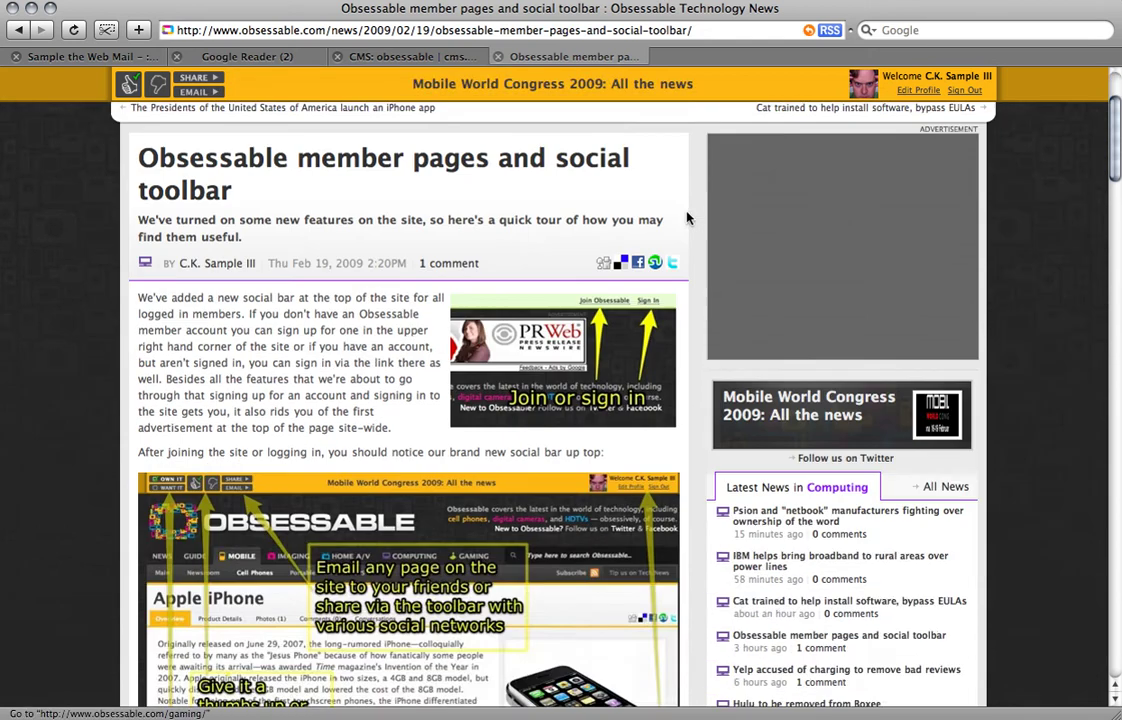
pyautogui.scroll(10, 687, 218)
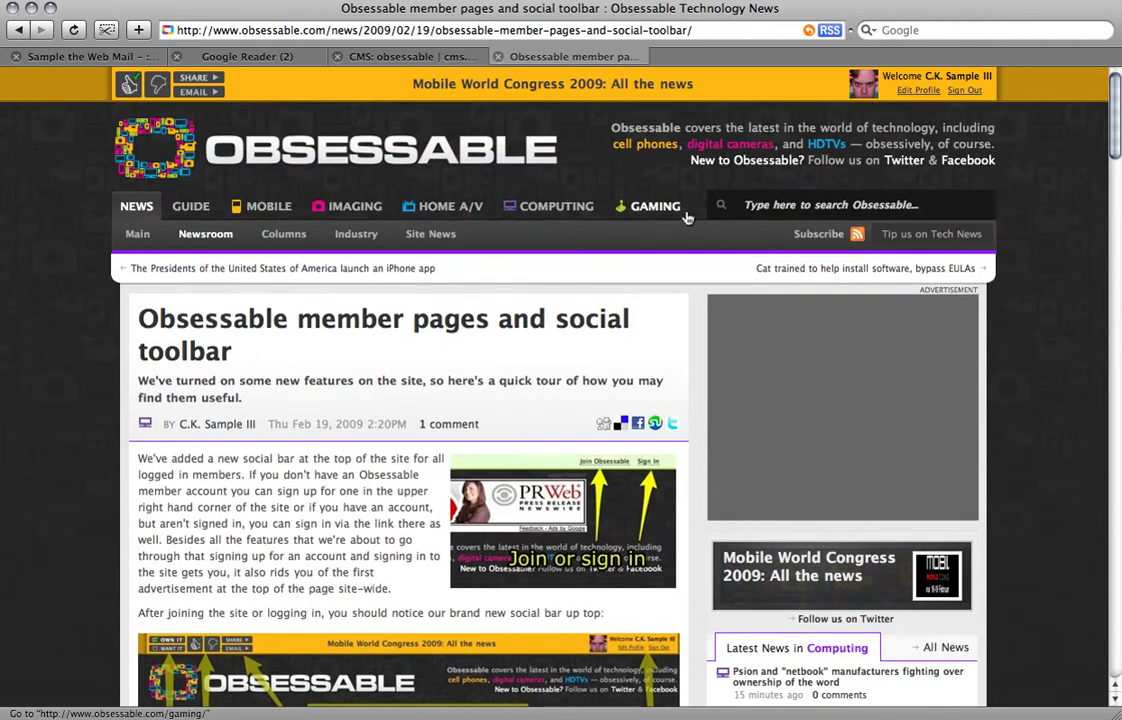
# - Search for 'ipod shuffle', open the Apple iPod shuffle profile and mark it OWN IT
pyautogui.click(768, 208)
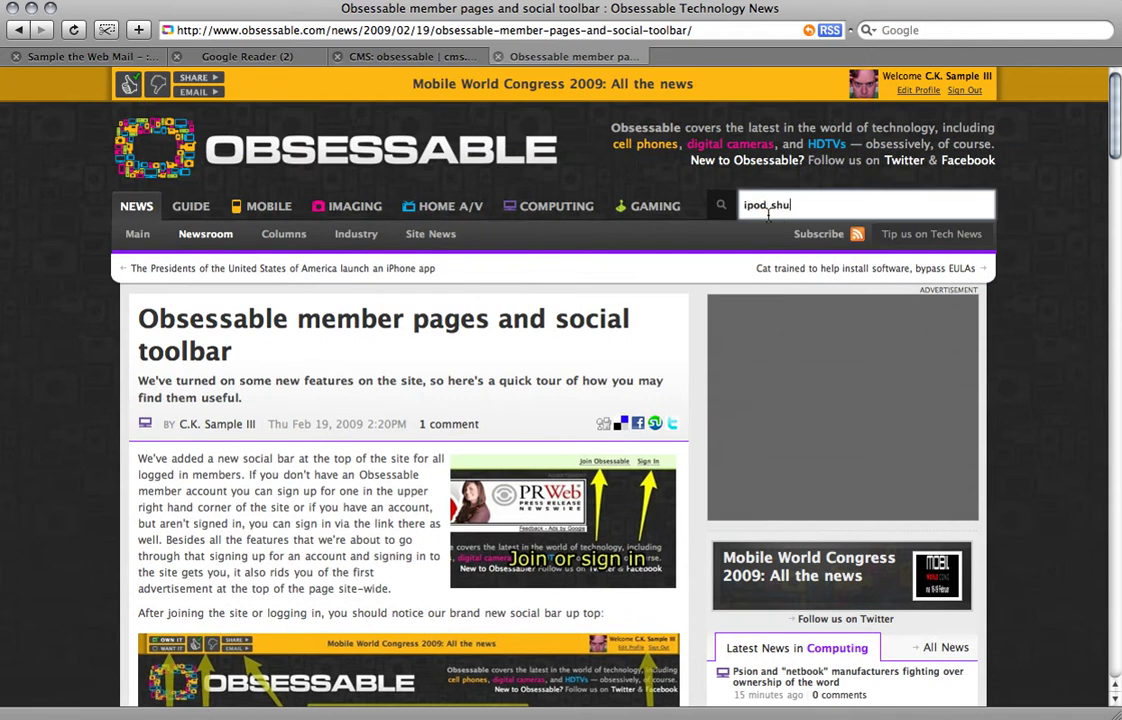
pyautogui.press('Return')
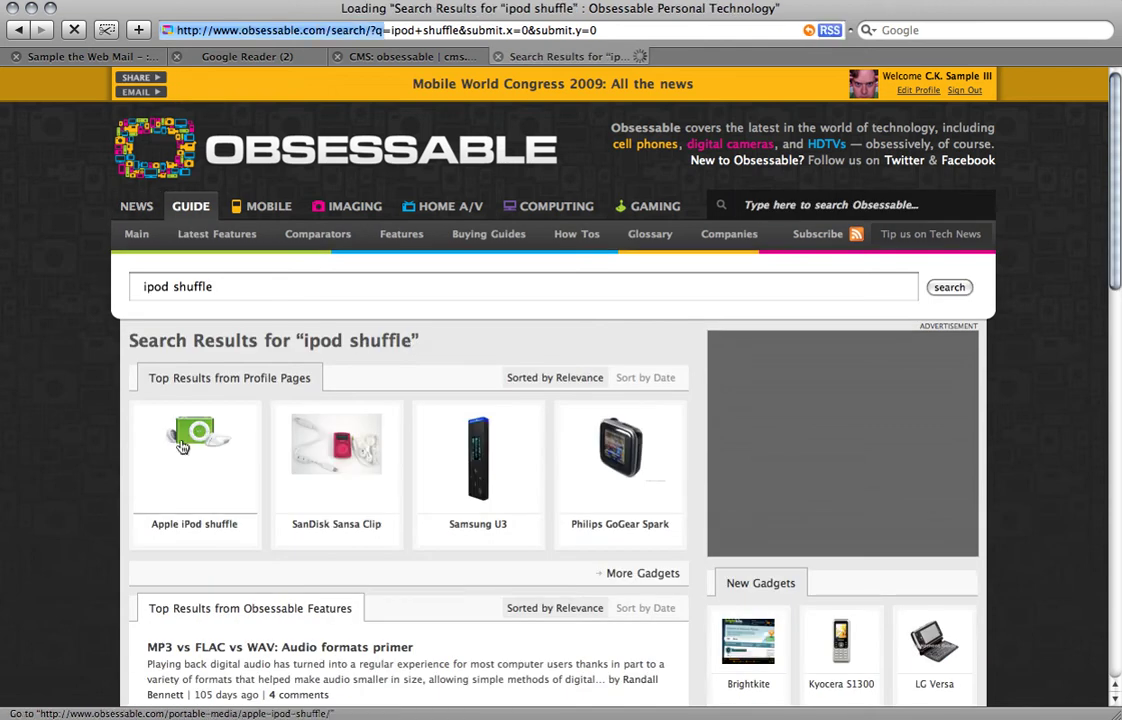
pyautogui.click(183, 447)
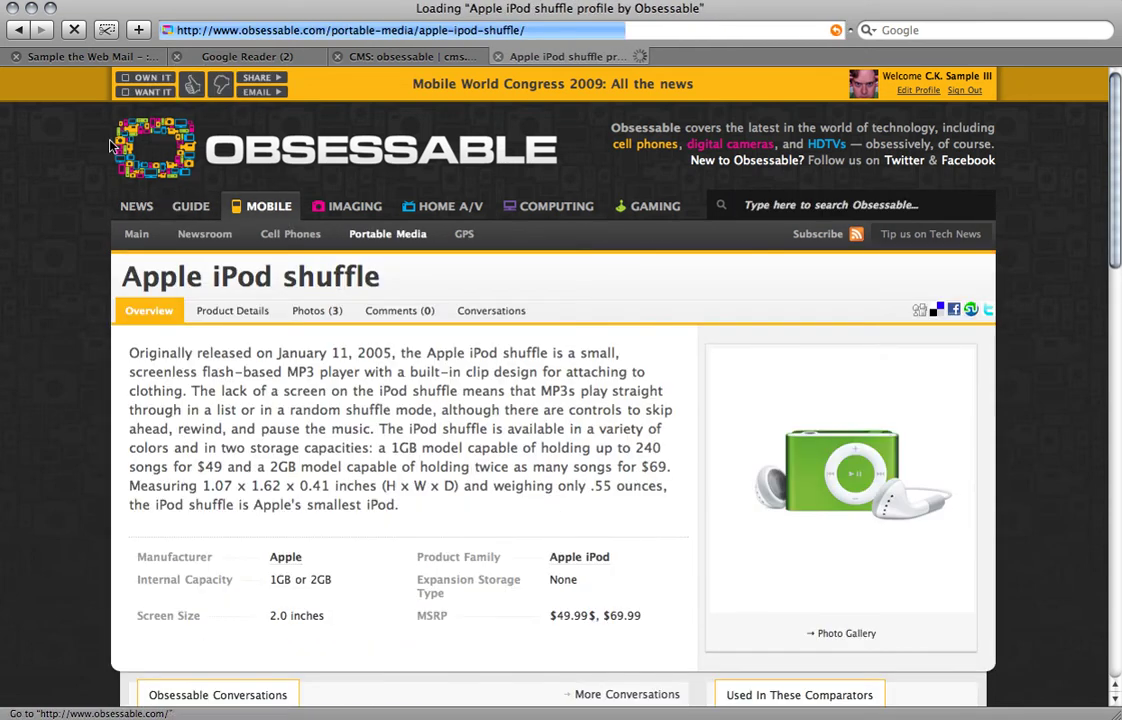
pyautogui.click(125, 79)
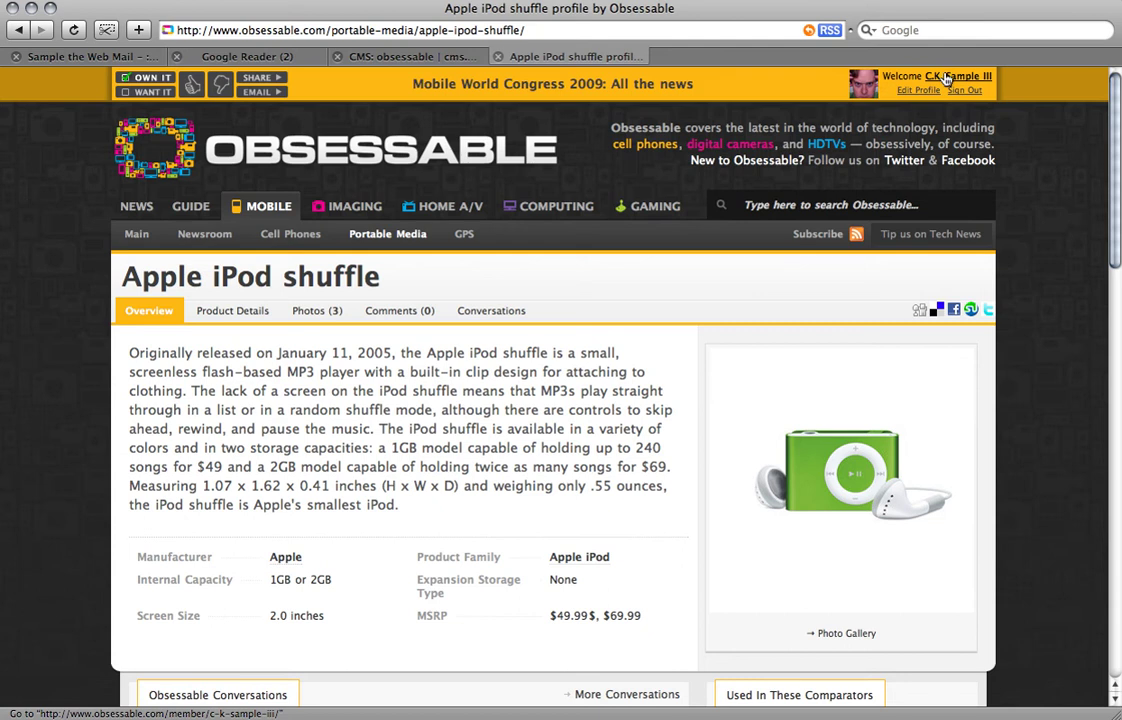
# - Open your own profile and browse its Thumbs Up'd Features, News and Gadgets lists
pyautogui.click(855, 93)
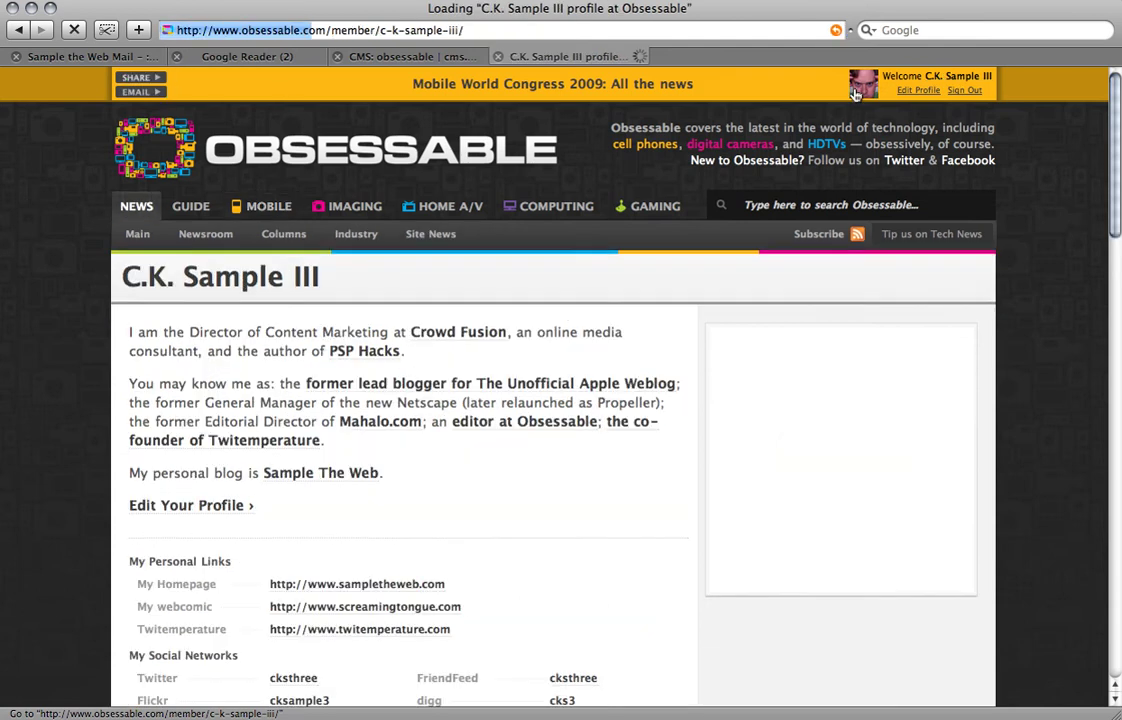
pyautogui.scroll(-3, 491, 300)
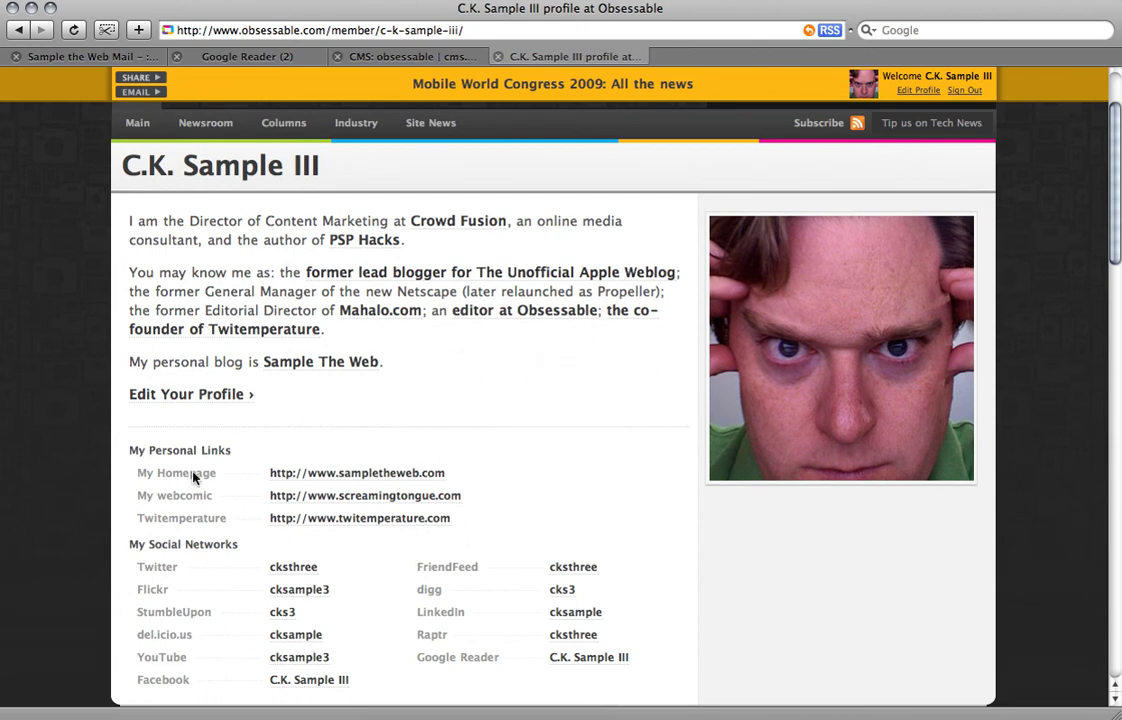
pyautogui.scroll(-3, 405, 580)
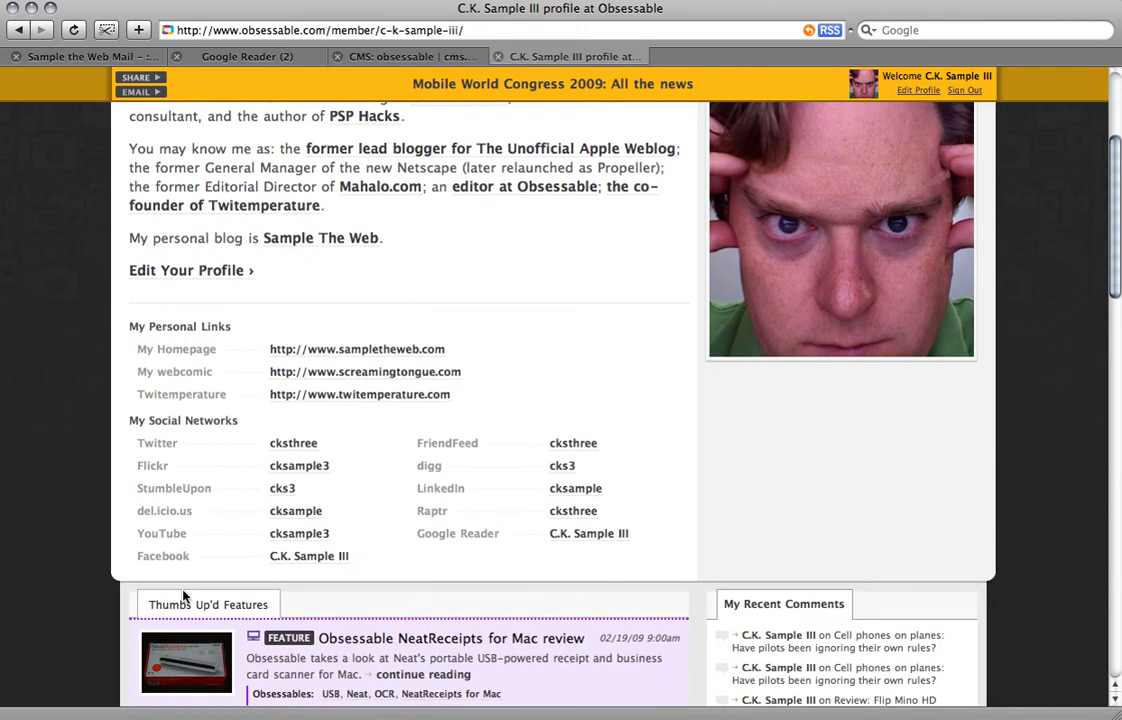
pyautogui.scroll(-8, 300, 545)
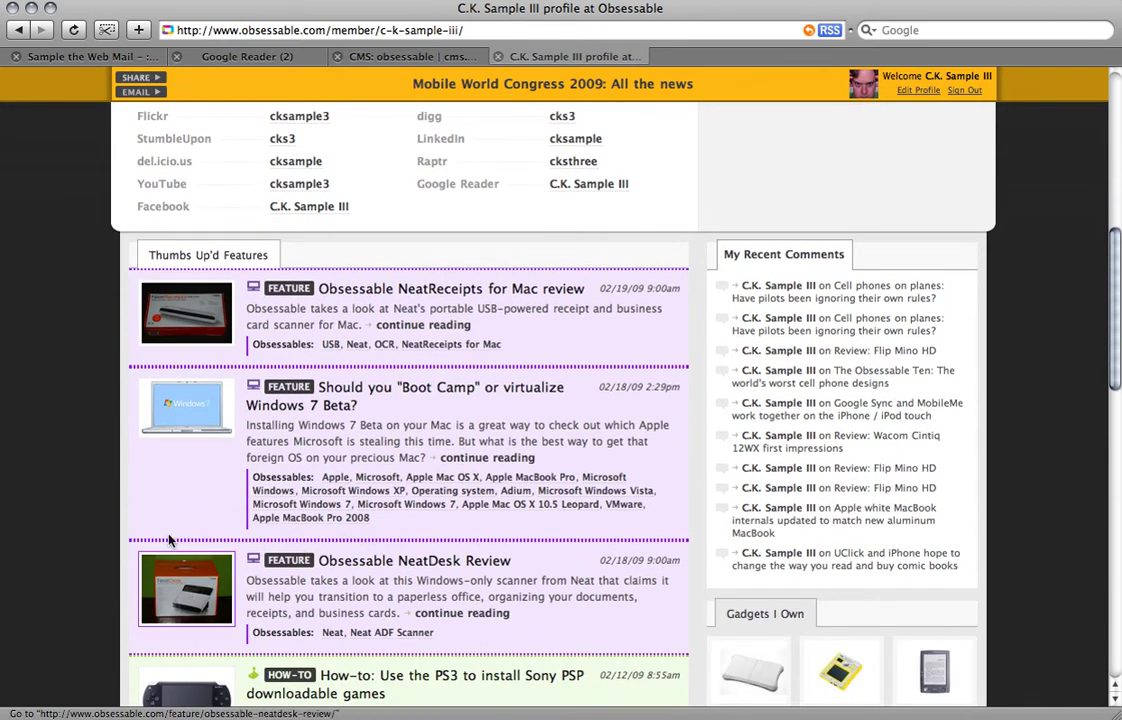
pyautogui.scroll(-8, 407, 500)
pyautogui.scroll(-5, 406, 500)
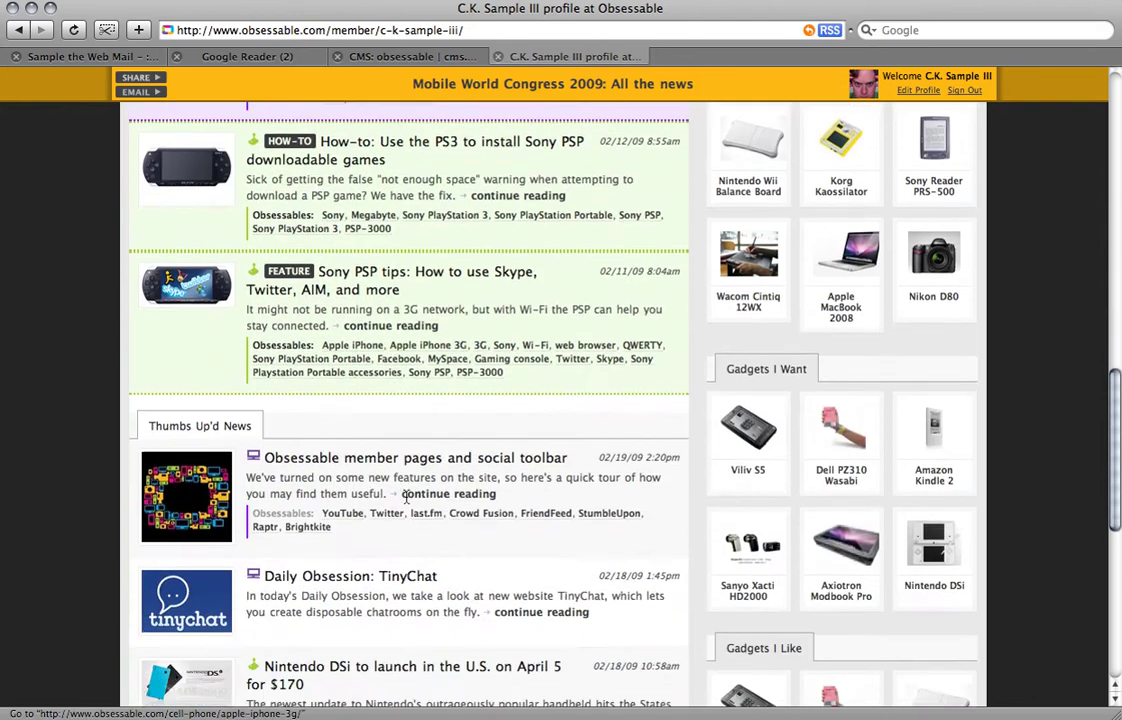
pyautogui.scroll(-12, 431, 493)
pyautogui.scroll(20, 397, 487)
pyautogui.scroll(8, 397, 487)
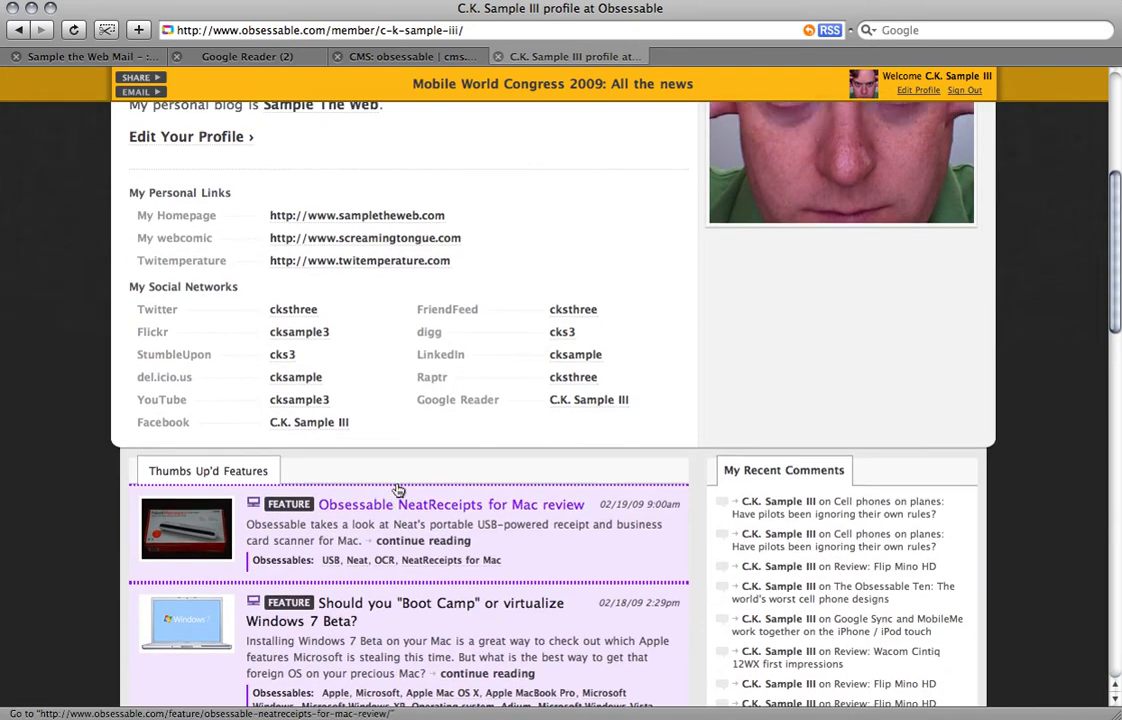
pyautogui.scroll(-6, 395, 488)
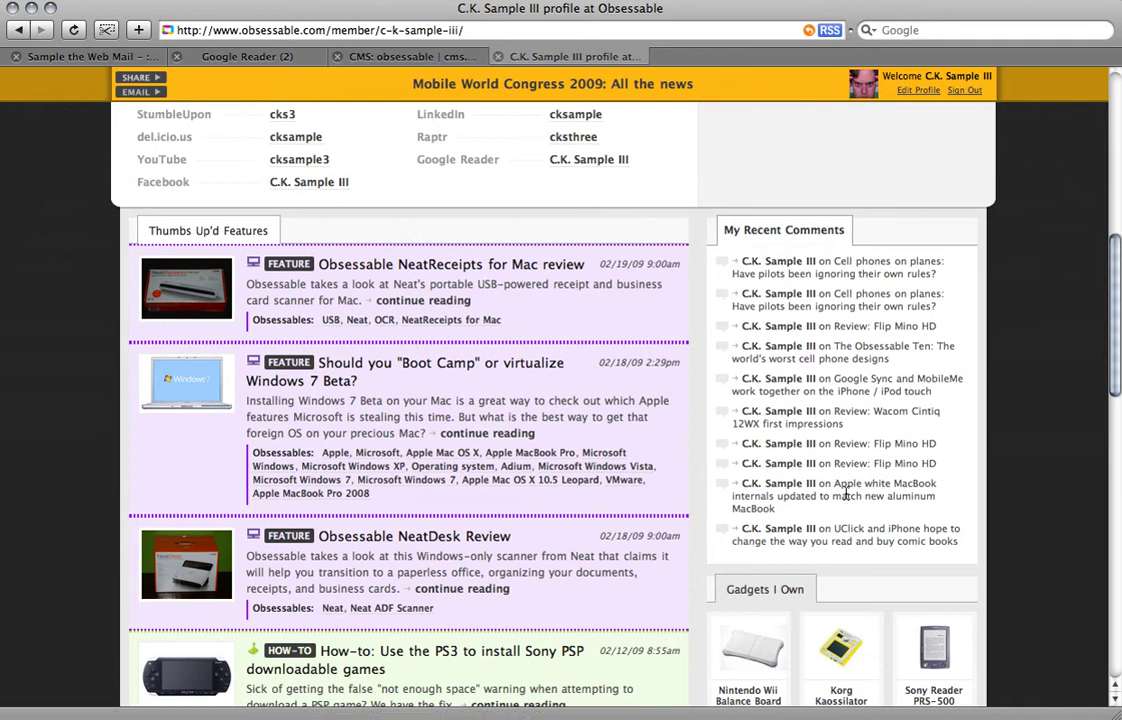
pyautogui.scroll(-7, 776, 493)
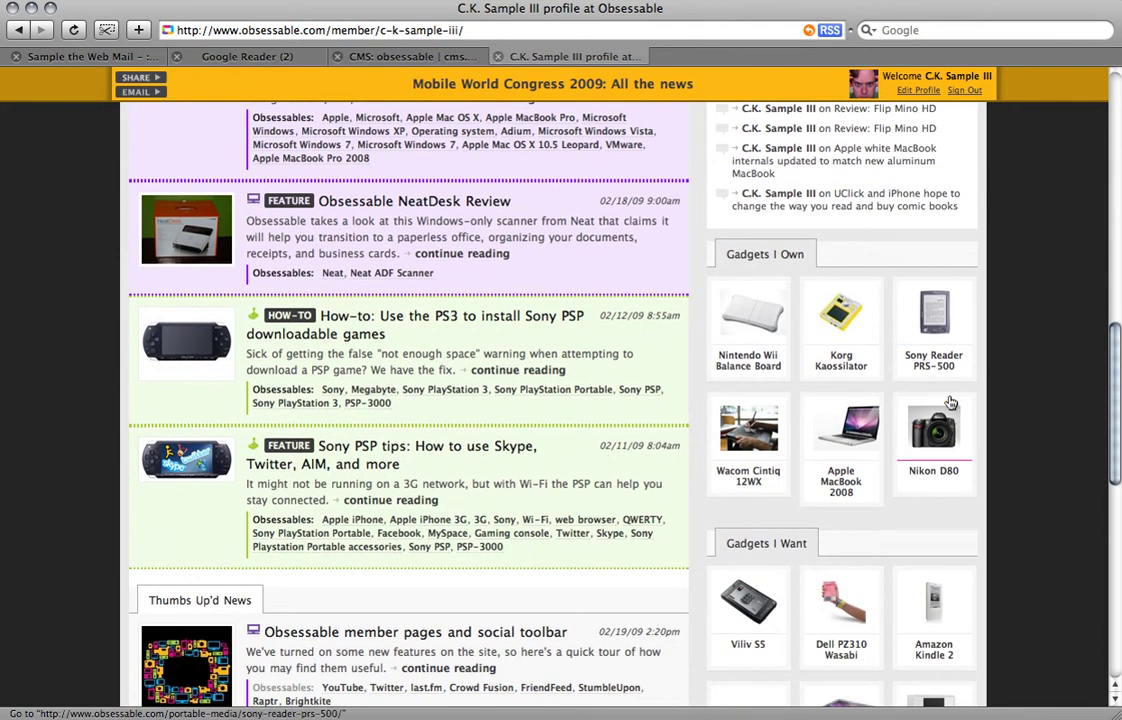
pyautogui.scroll(-2, 910, 474)
pyautogui.scroll(-3, 910, 474)
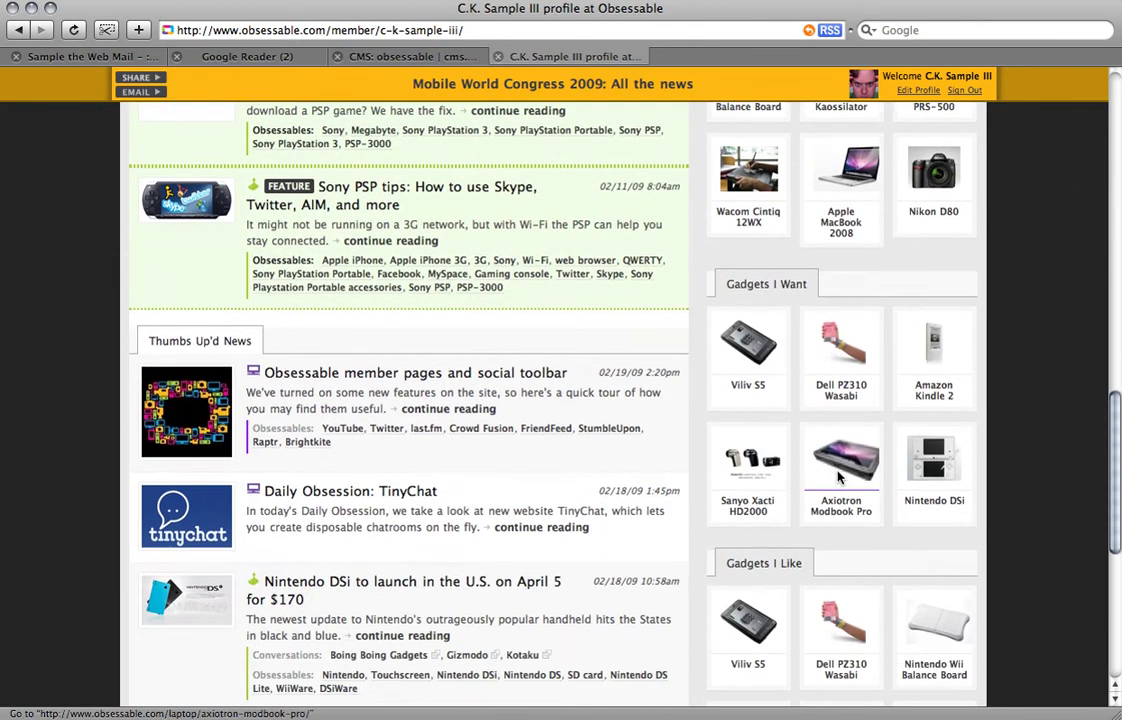
pyautogui.scroll(-6, 805, 445)
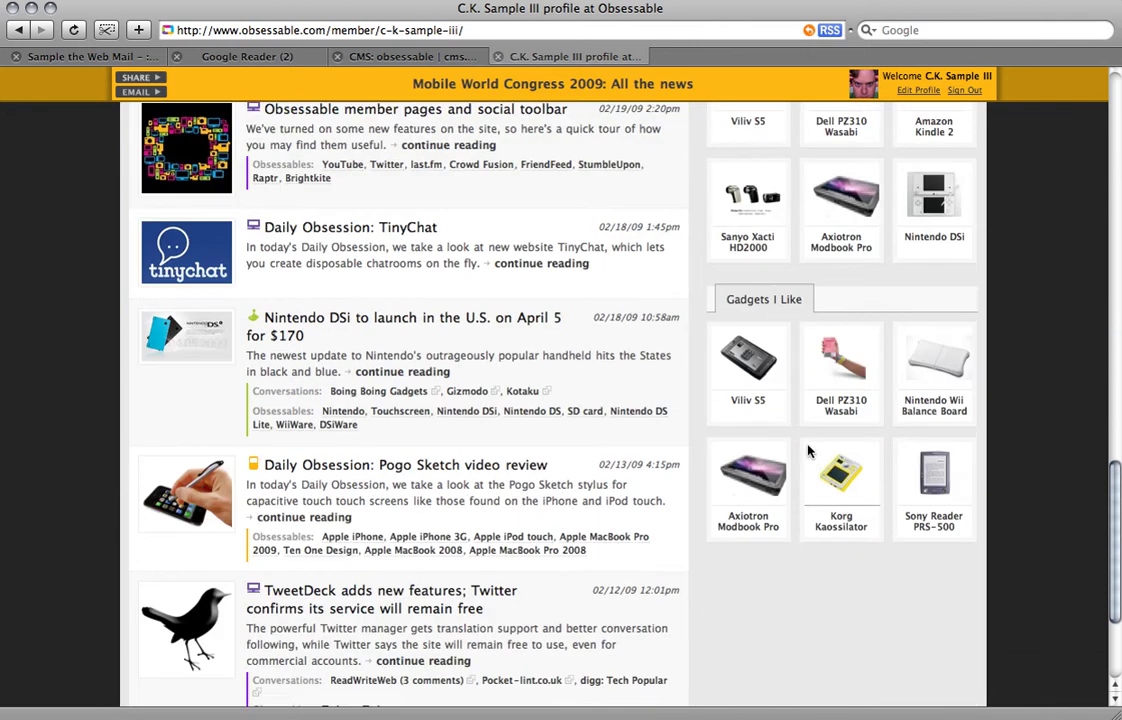
pyautogui.scroll(4, 790, 428)
pyautogui.scroll(20, 788, 425)
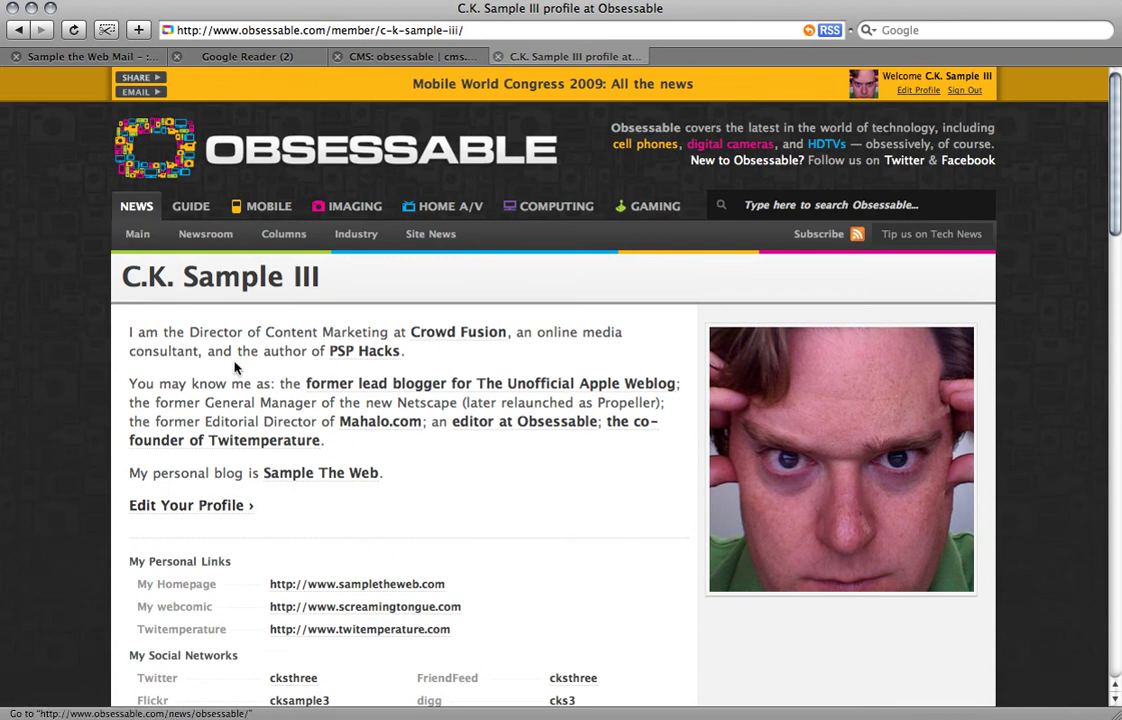
# - Open Edit Profile, scroll to Social Networks, and close the Please Select... list without choosing
pyautogui.click(165, 512)
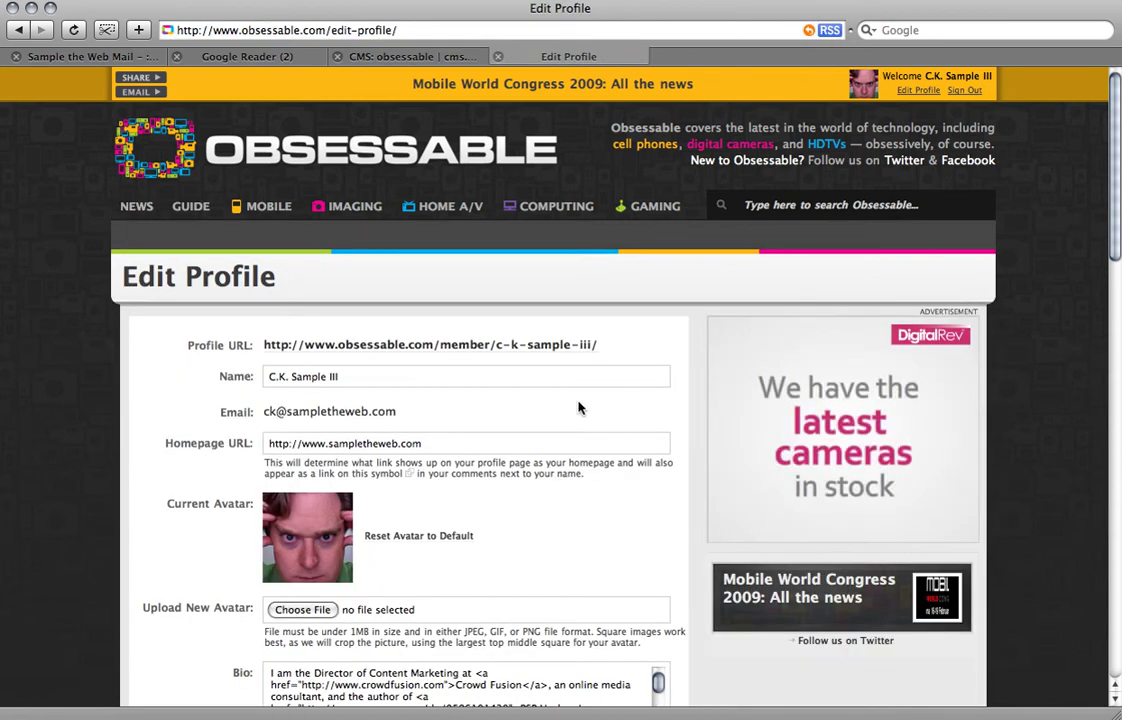
pyautogui.scroll(-5, 578, 407)
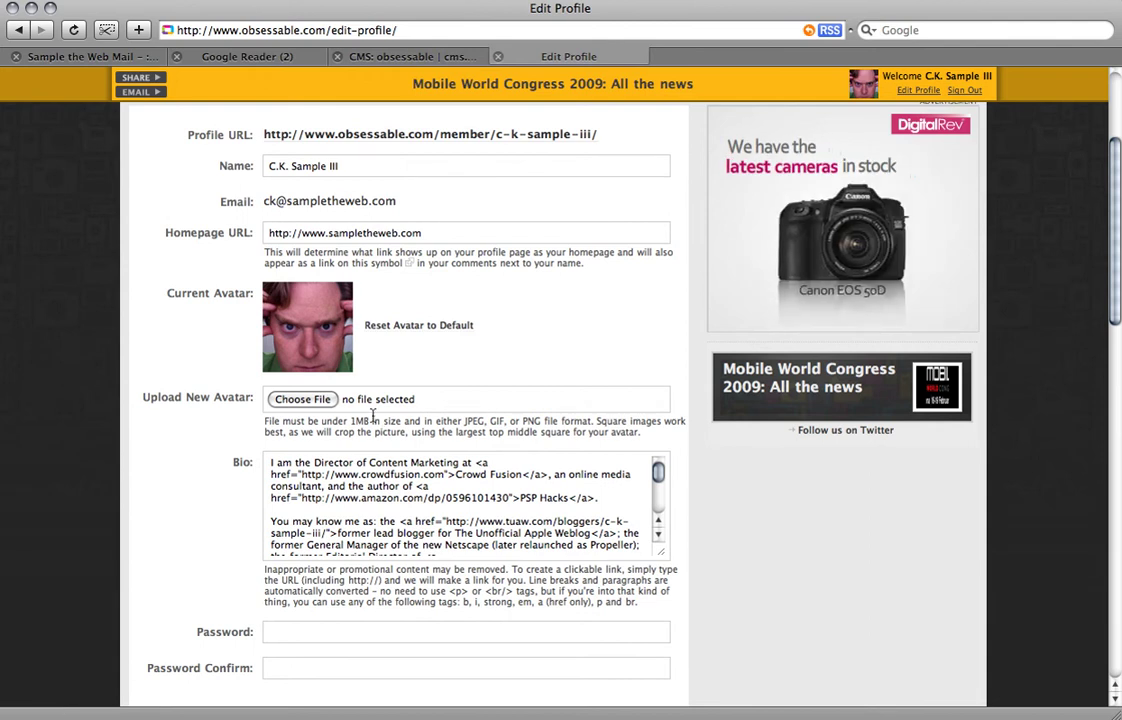
pyautogui.scroll(-7, 526, 392)
pyautogui.scroll(-14, 526, 390)
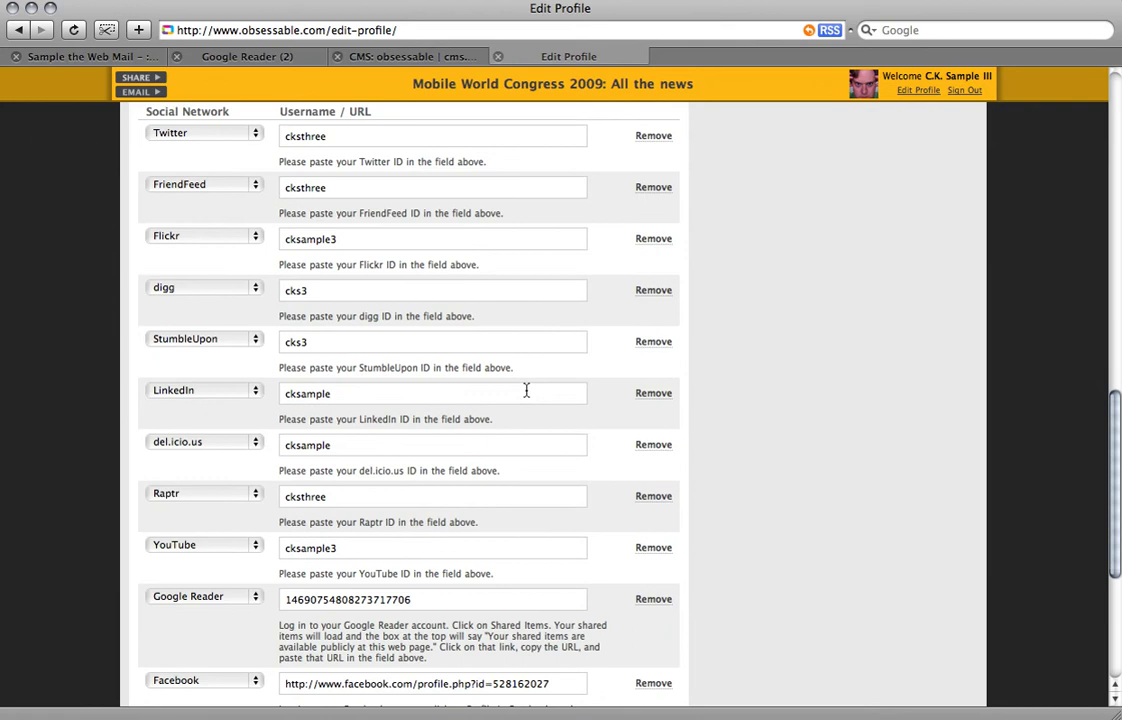
pyautogui.scroll(-8, 526, 390)
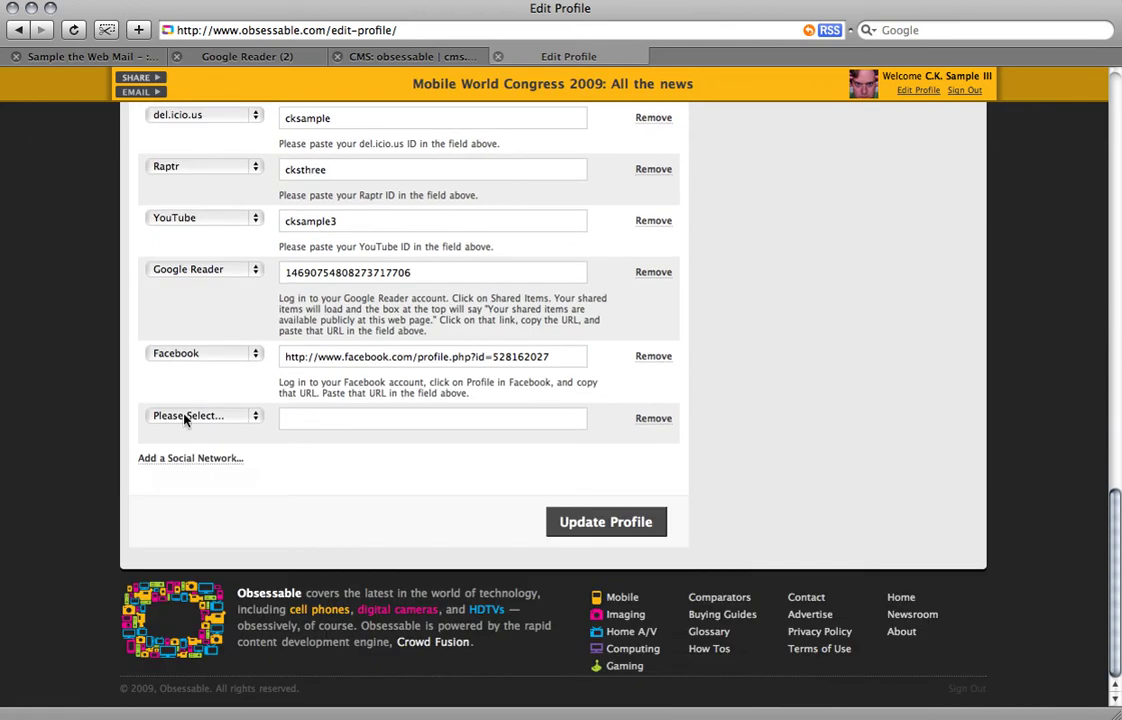
pyautogui.click(185, 416)
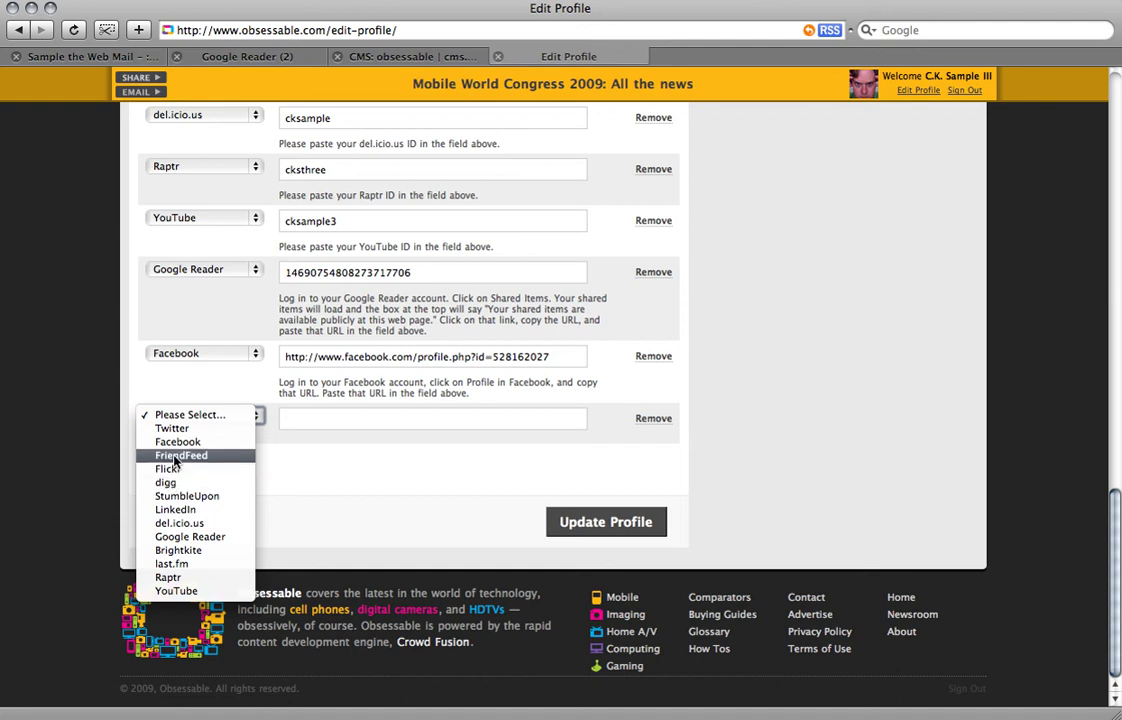
pyautogui.click(112, 435)
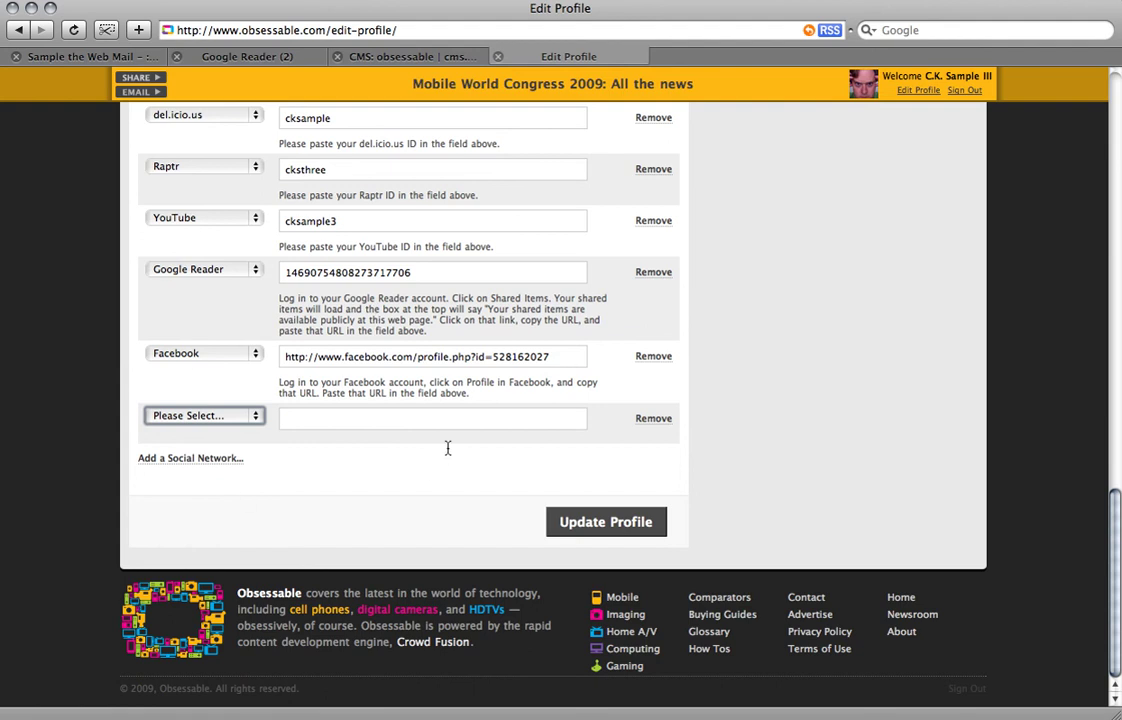
# - Load supereco.com in a new browser tab
pyautogui.press('super+t')
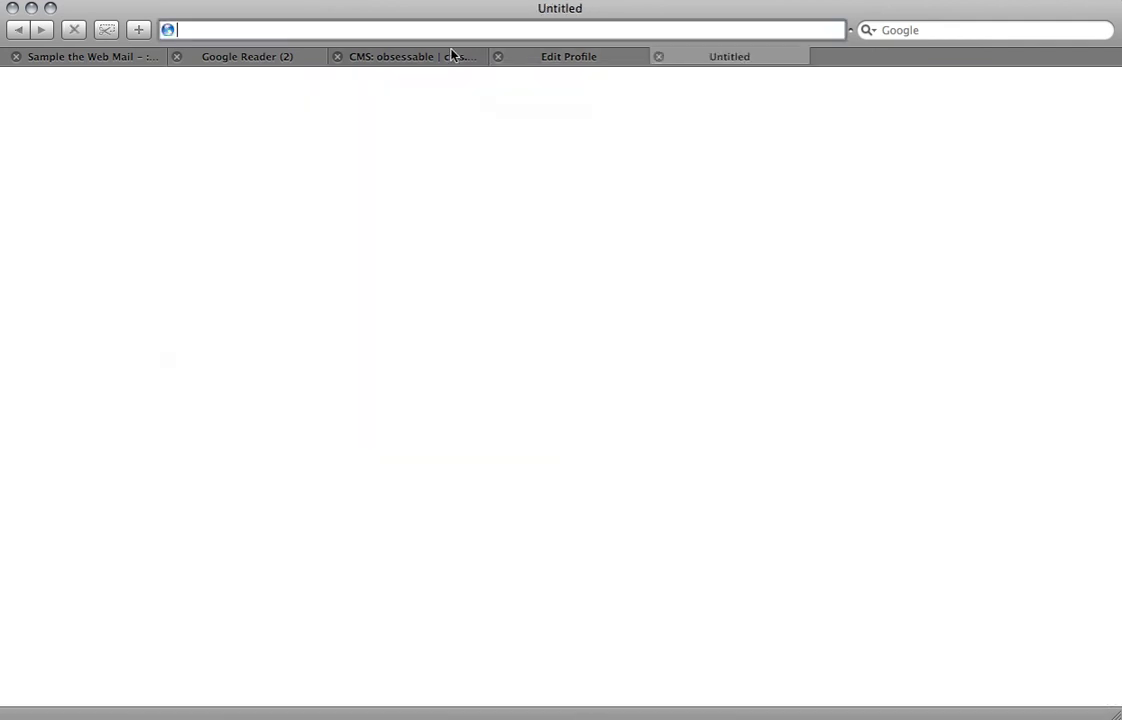
pyautogui.write('supereco.c')
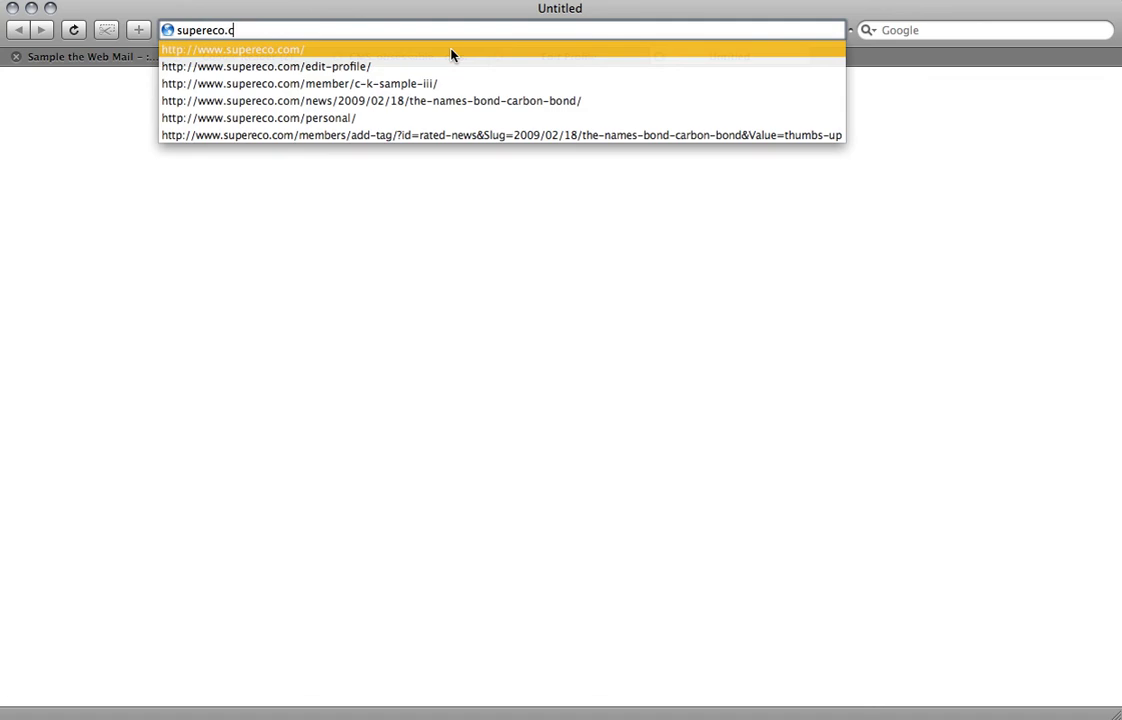
pyautogui.click(451, 54)
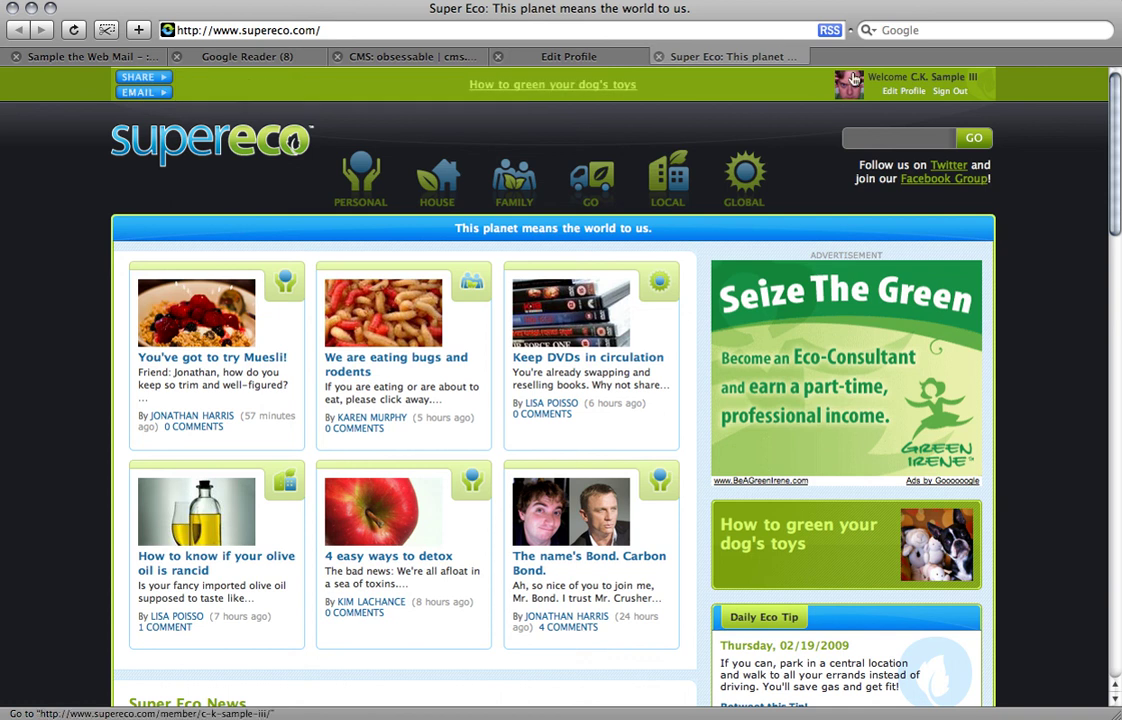
# - Open the signed-in member's Super Eco profile page and scroll through it
pyautogui.click(930, 80)
pyautogui.scroll(-10, 338, 260)
pyautogui.scroll(-5, 338, 263)
pyautogui.scroll(14, 338, 260)
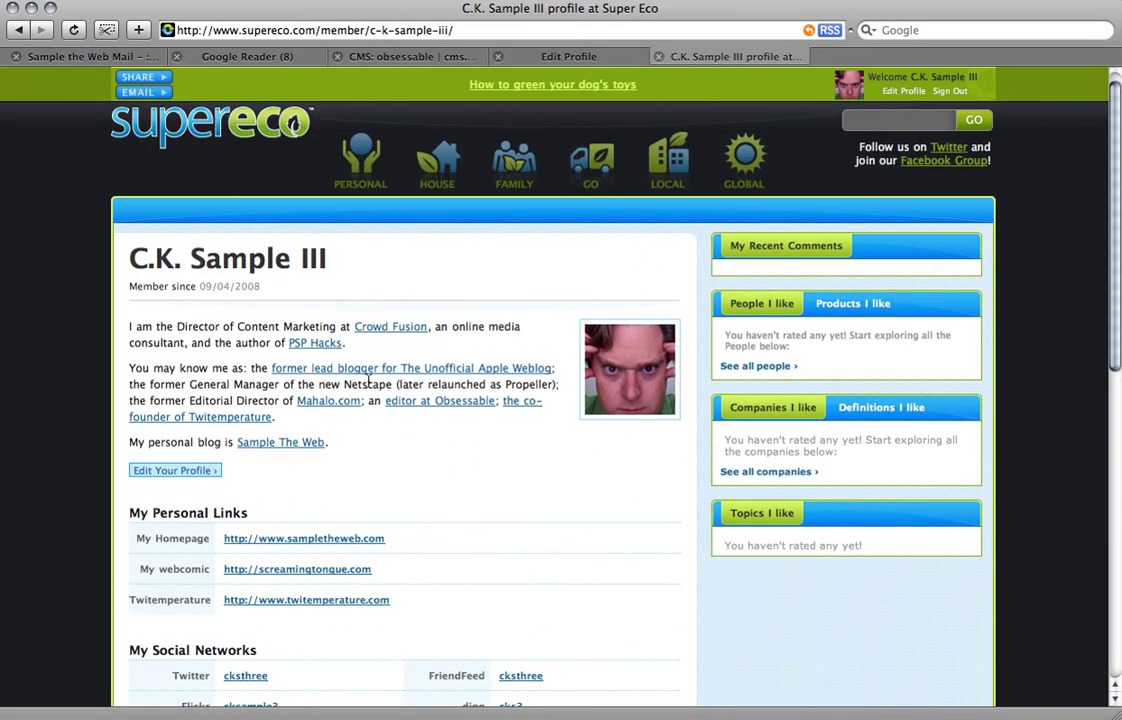
# - Switch back to the Obsessable Edit Profile tab and open the member's public profile page
pyautogui.click(567, 56)
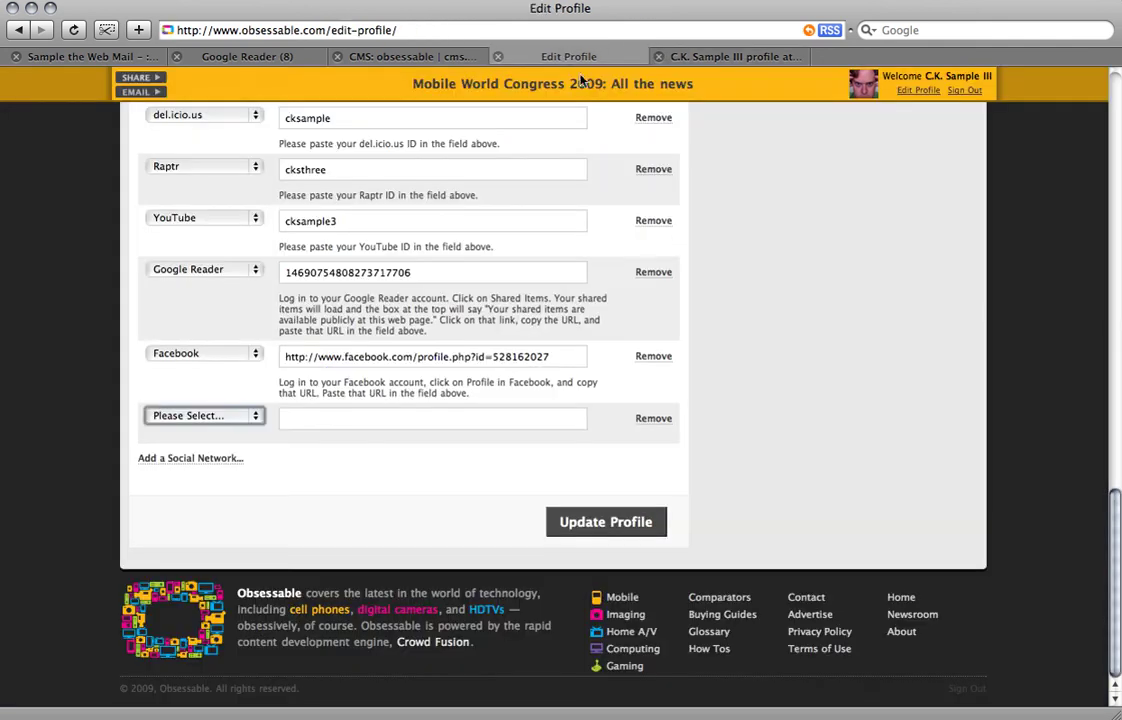
pyautogui.scroll(15, 864, 336)
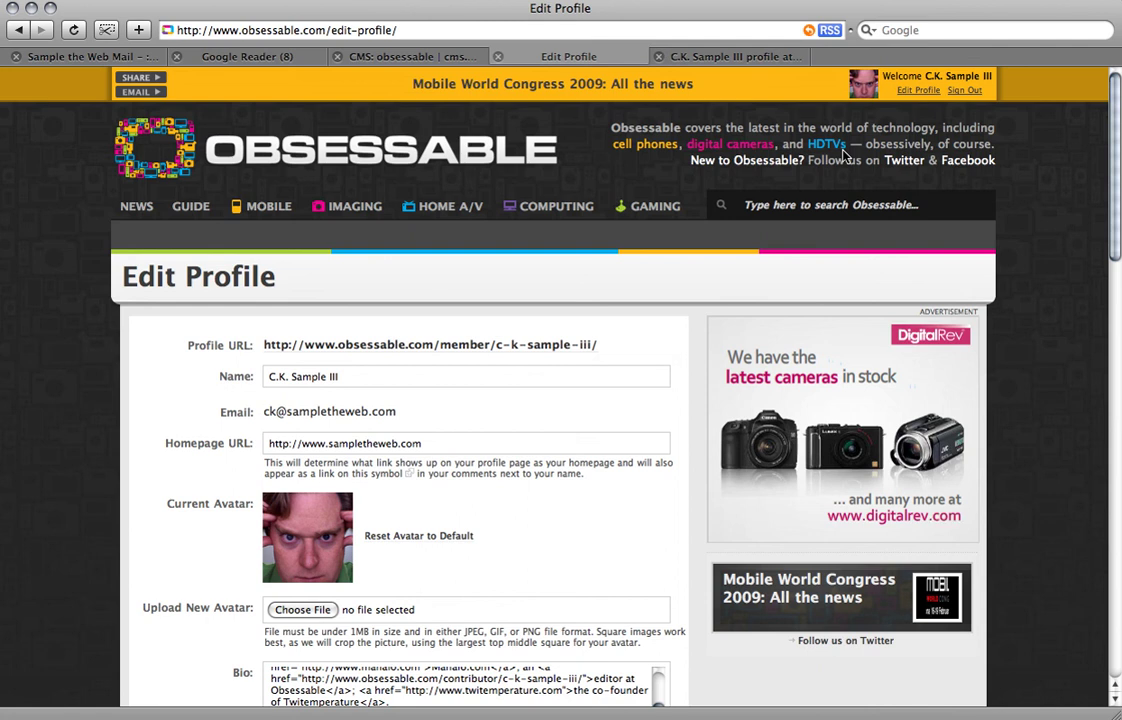
pyautogui.click(965, 78)
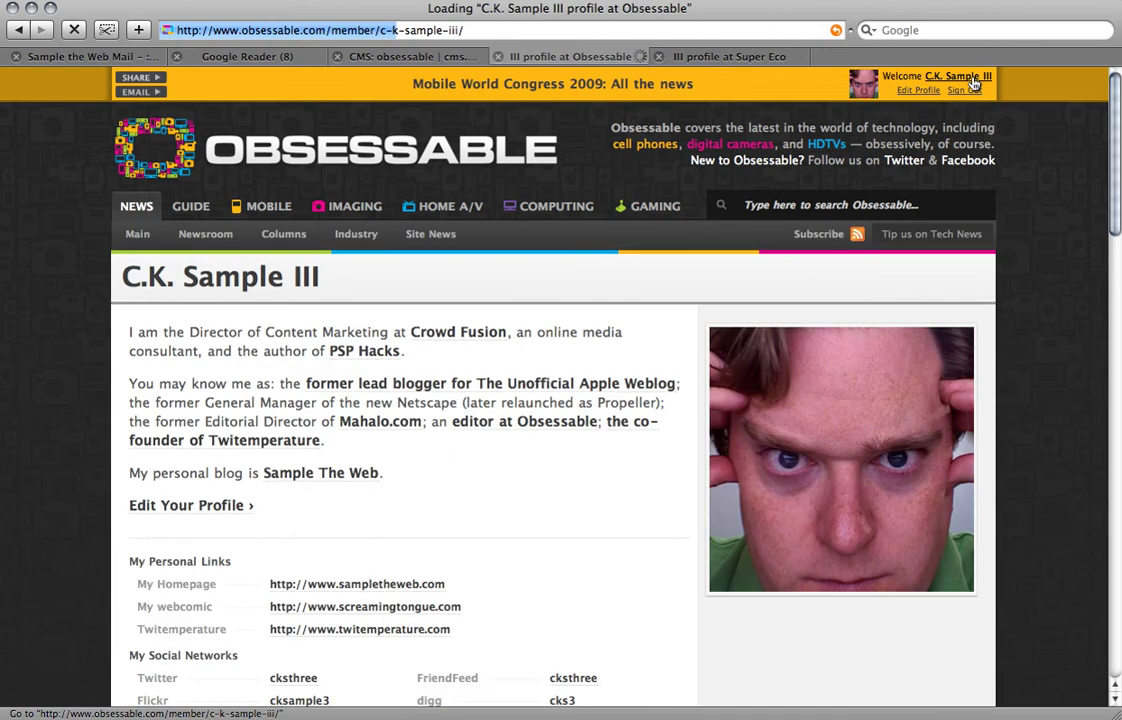
pyautogui.scroll(-20, 438, 219)
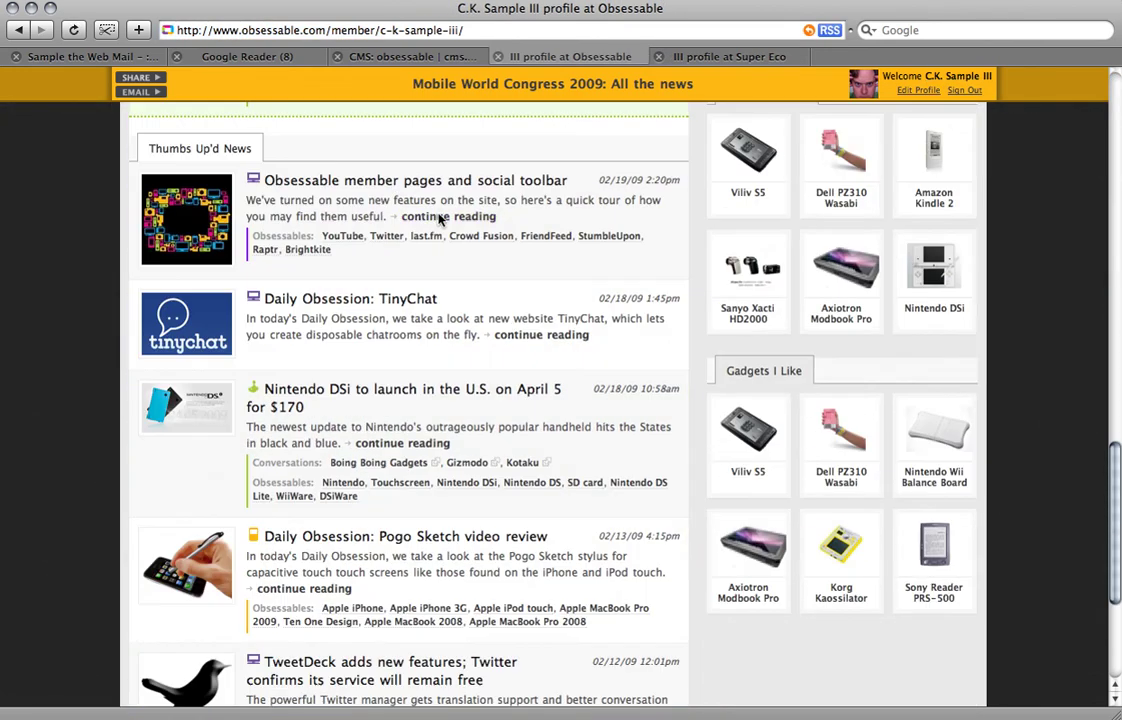
pyautogui.scroll(20, 438, 219)
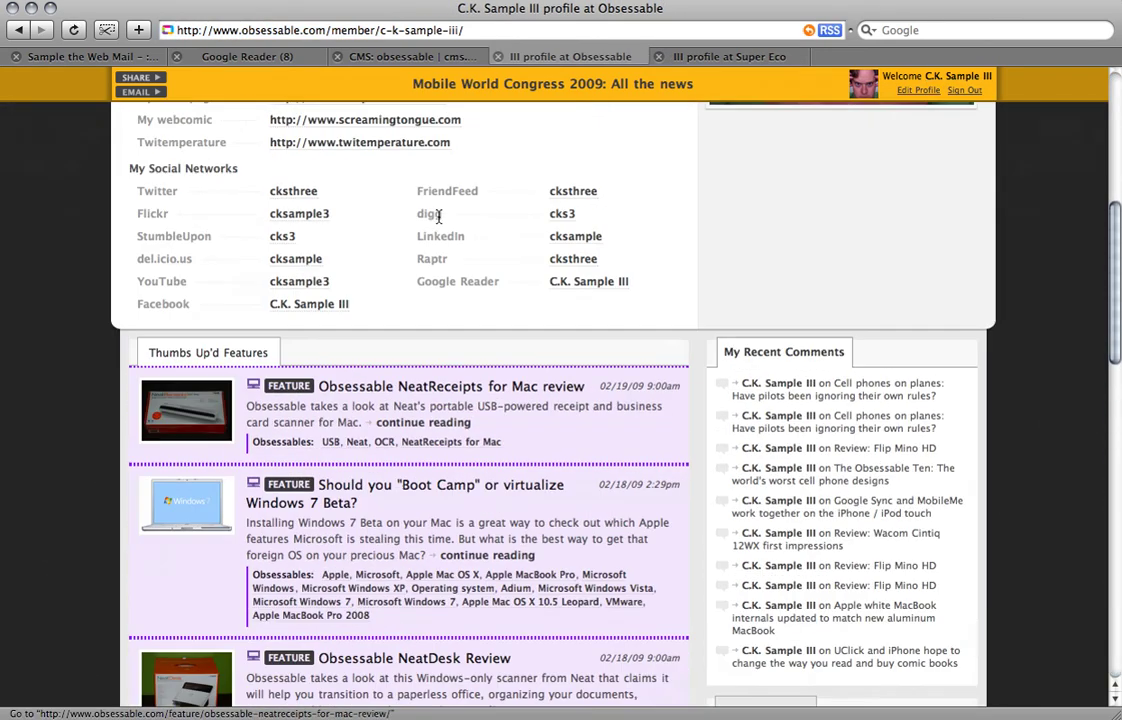